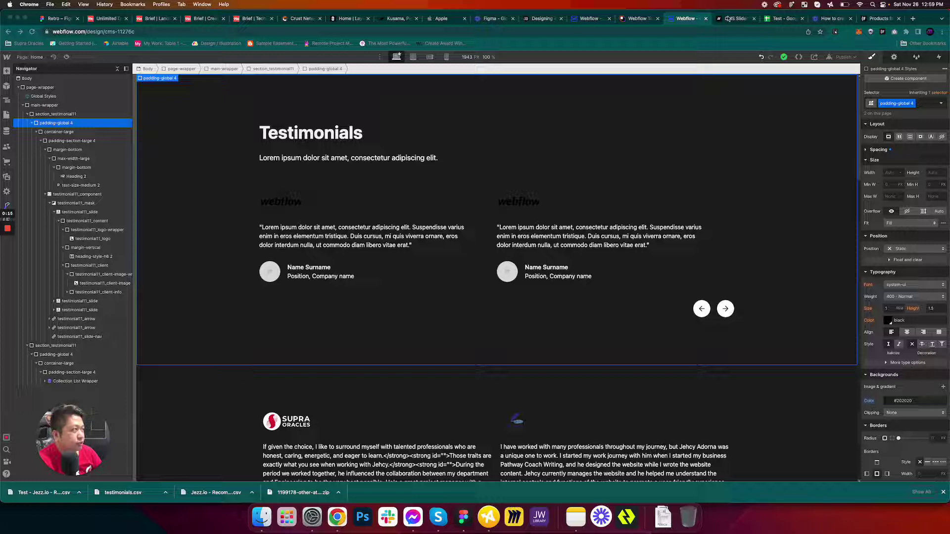
# Review the Finsweet products page and the CMS Slider attribute page, and return to the Webflow project.
pyautogui.click(879, 18)
pyautogui.scroll(3, 615, 176)
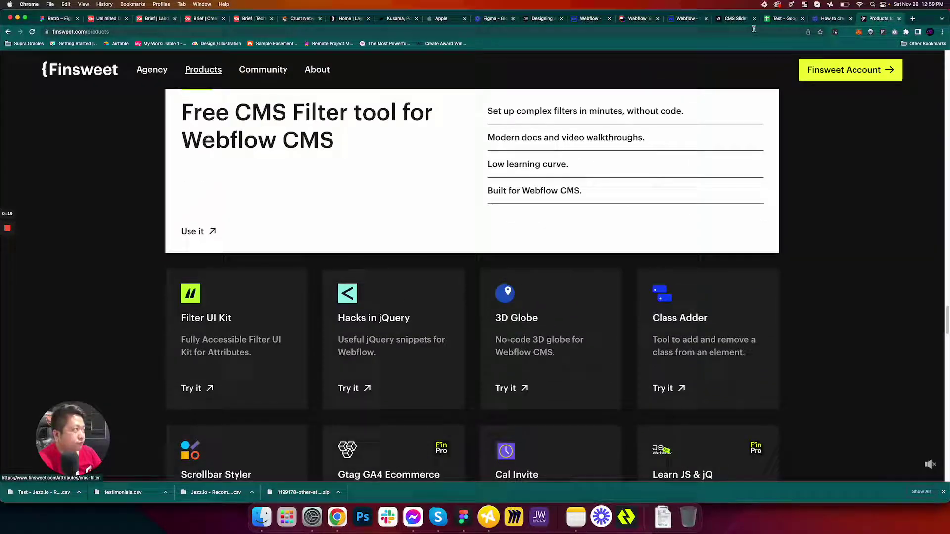
pyautogui.click(727, 19)
pyautogui.scroll(10, 539, 321)
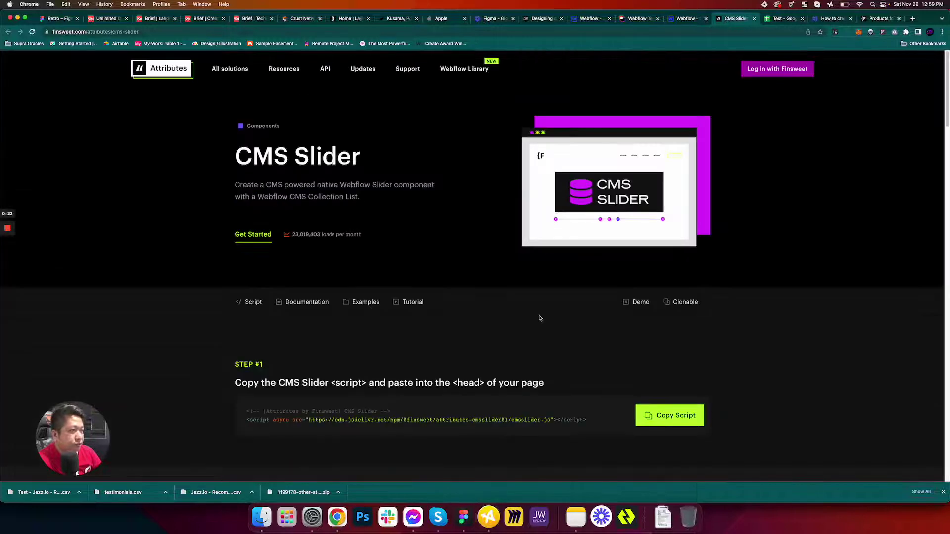
pyautogui.scroll(-1, 540, 354)
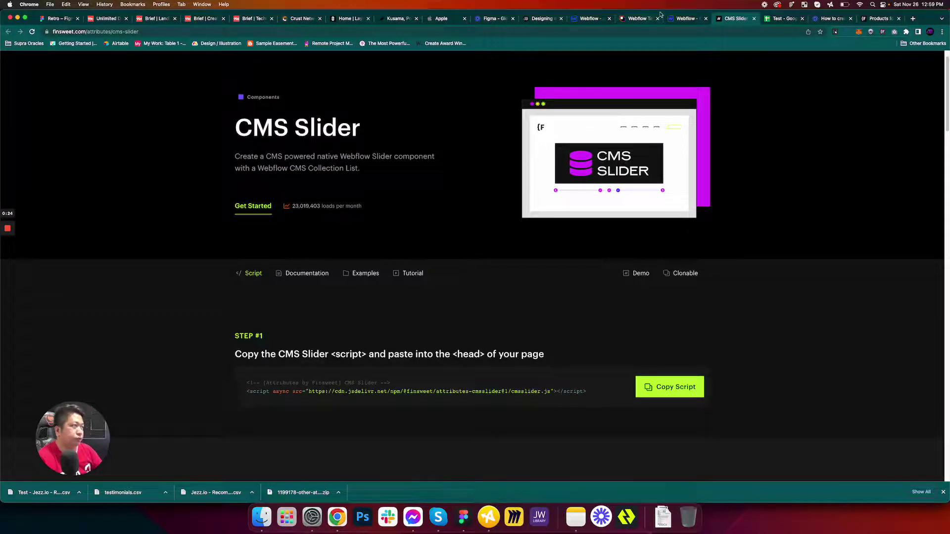
pyautogui.click(679, 21)
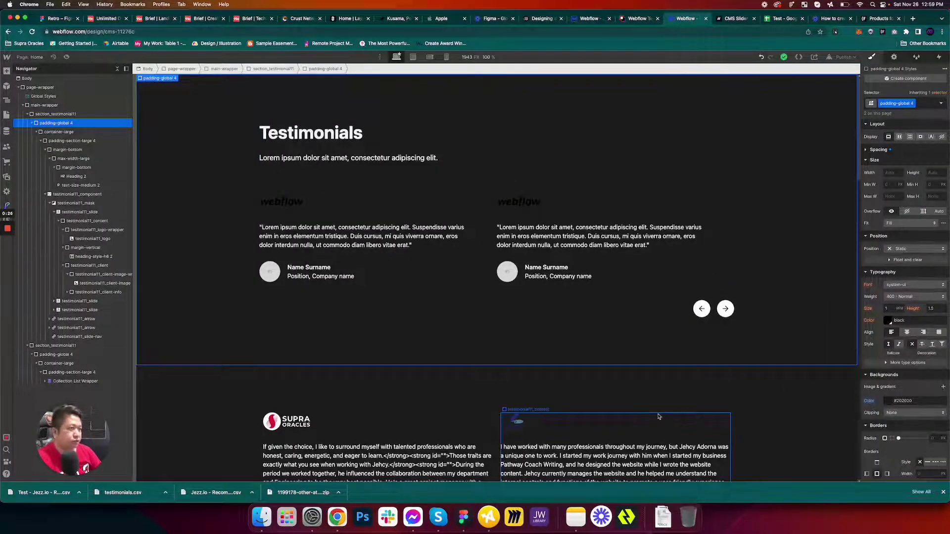
# Preview the Home page, test the Testimonials slider's next arrow and look through the CMS testimonials below it.
pyautogui.click(65, 57)
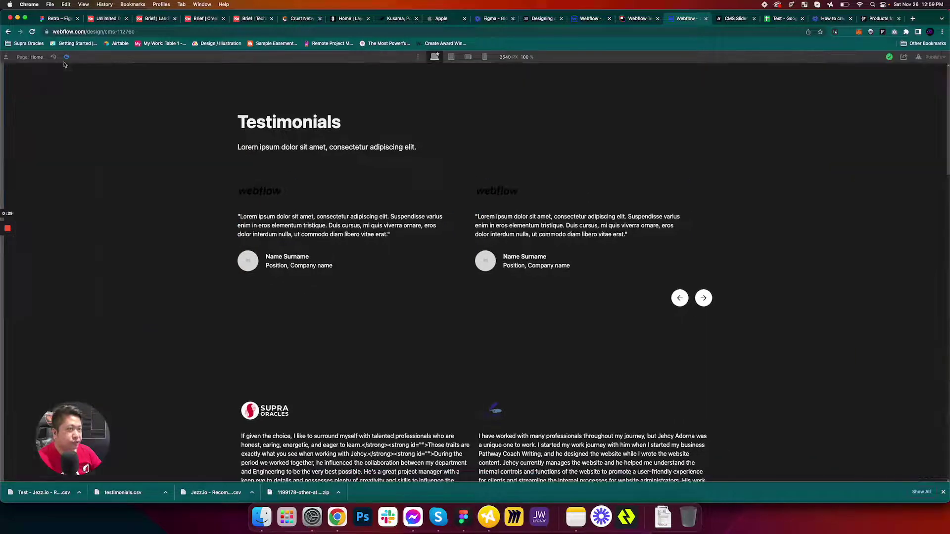
pyautogui.click(699, 302)
pyautogui.scroll(-8, 692, 322)
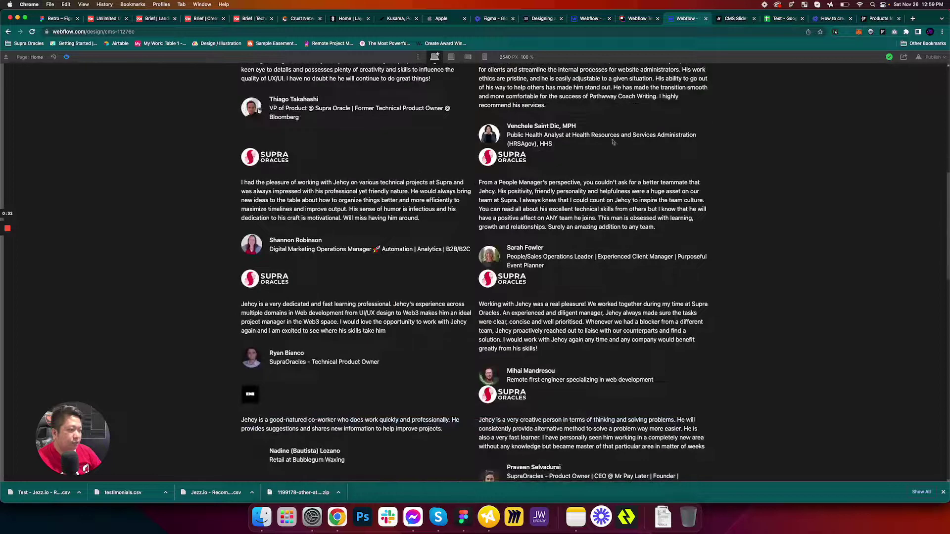
pyautogui.scroll(7, 613, 142)
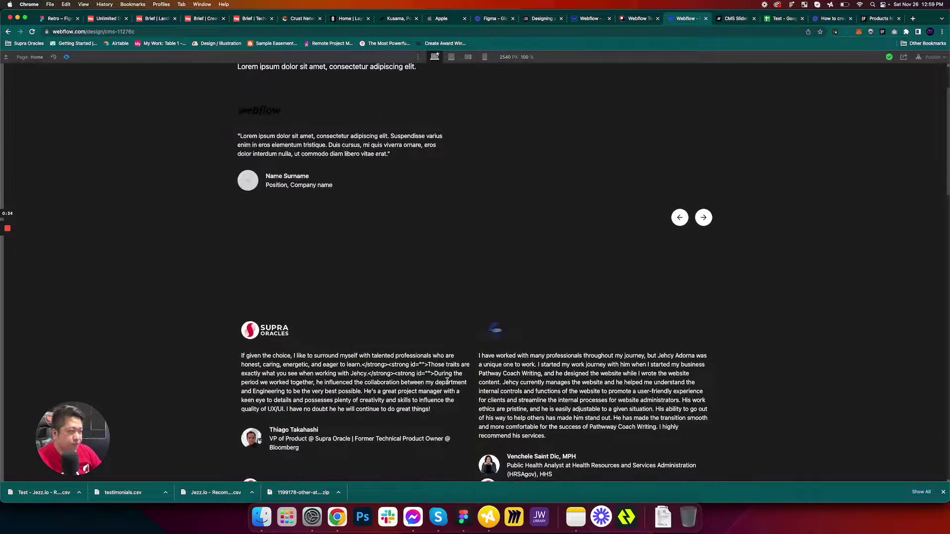
pyautogui.scroll(2, 446, 381)
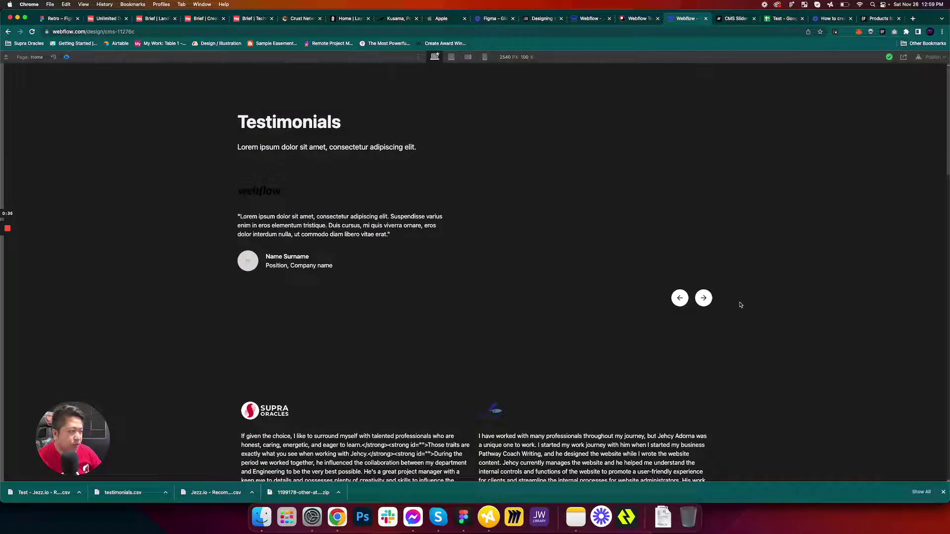
pyautogui.click(708, 302)
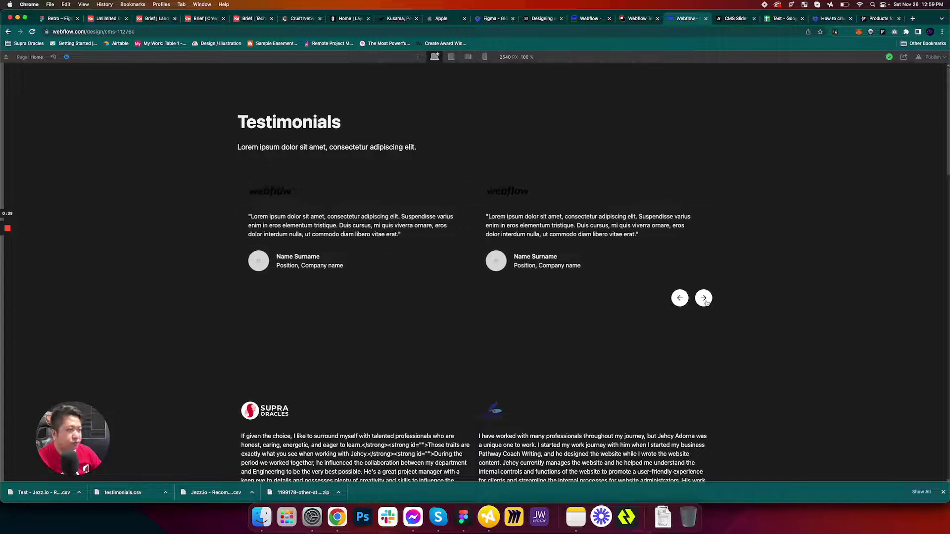
# Copy the CMS Slider script from the Finsweet documentation and return to the Webflow project.
pyautogui.click(728, 21)
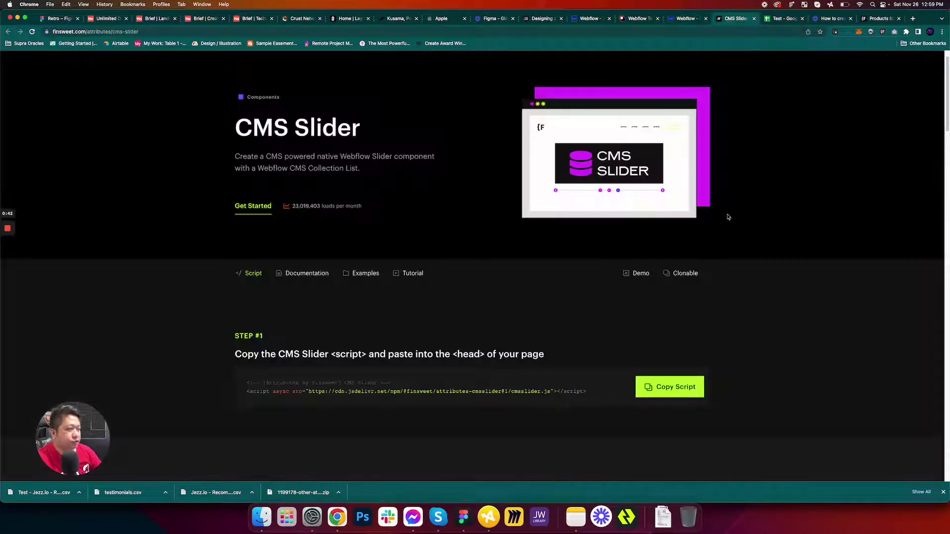
pyautogui.scroll(-3, 475, 334)
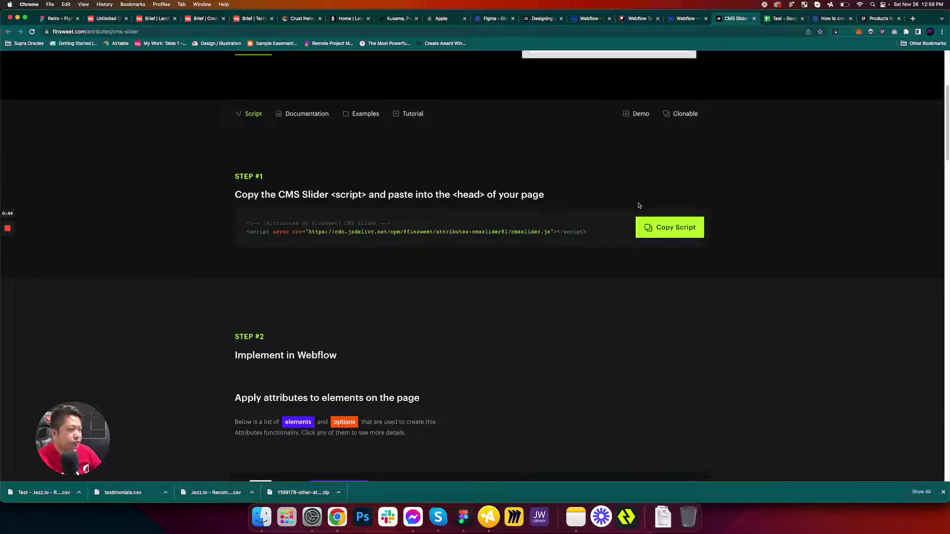
pyautogui.click(663, 229)
pyautogui.click(680, 19)
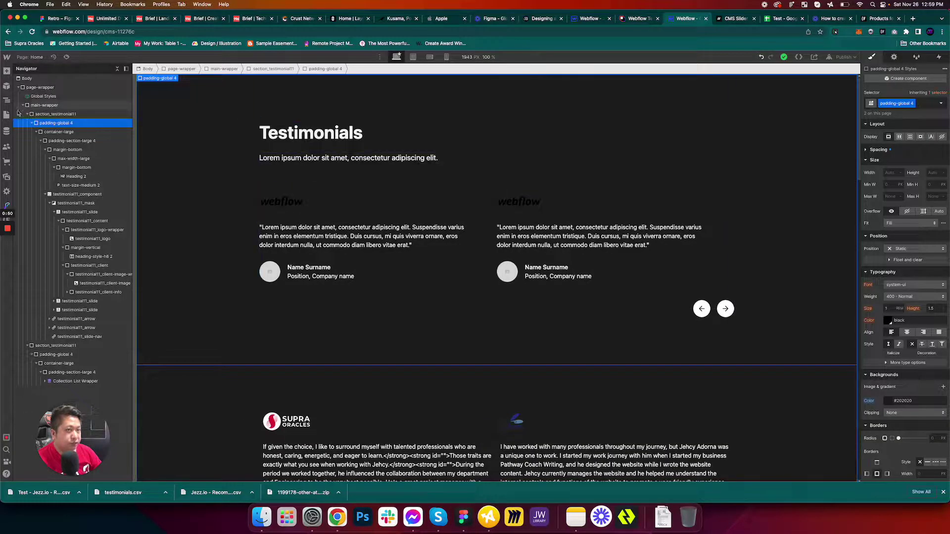
# Paste the CMS Slider script into the Home page's custom code inside the head tag and save the page settings.
pyautogui.click(6, 114)
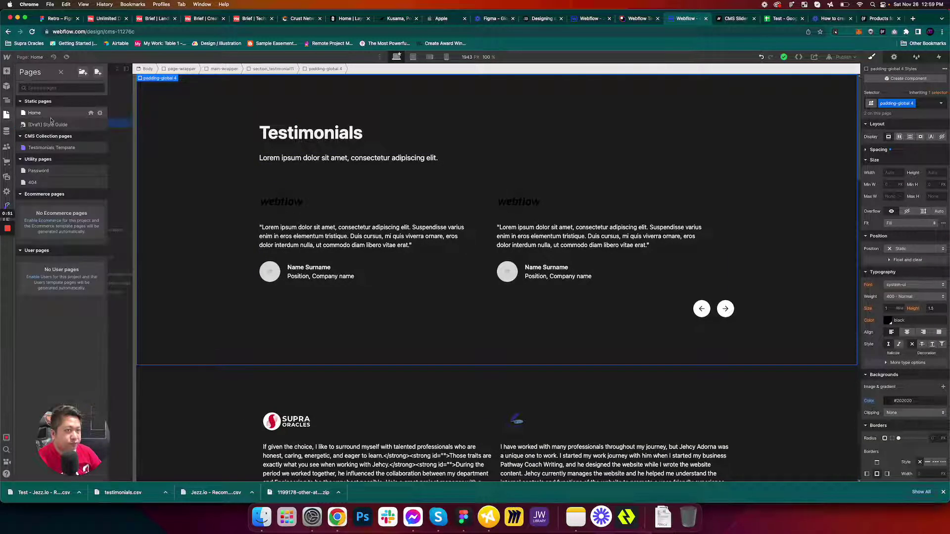
pyautogui.click(100, 113)
pyautogui.scroll(-15, 283, 217)
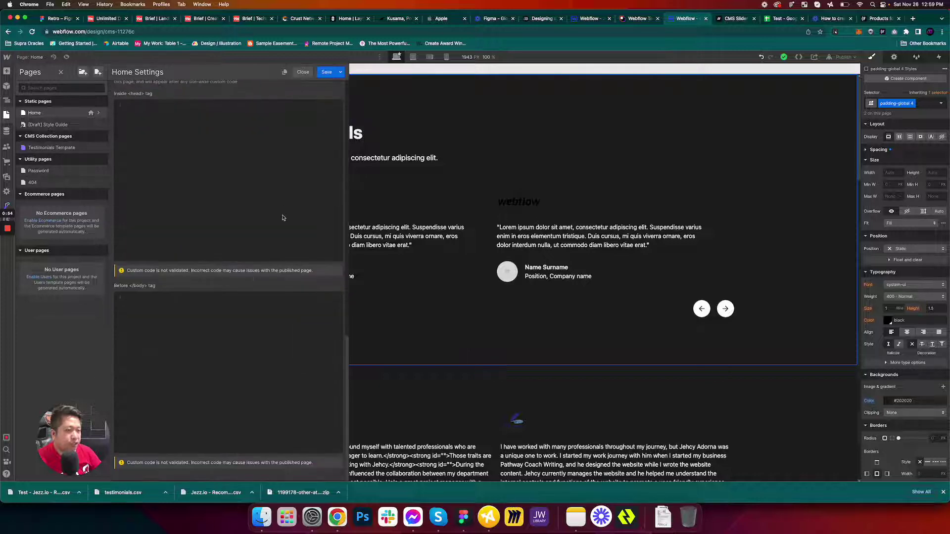
pyautogui.click(234, 230)
pyautogui.scroll(5, 235, 222)
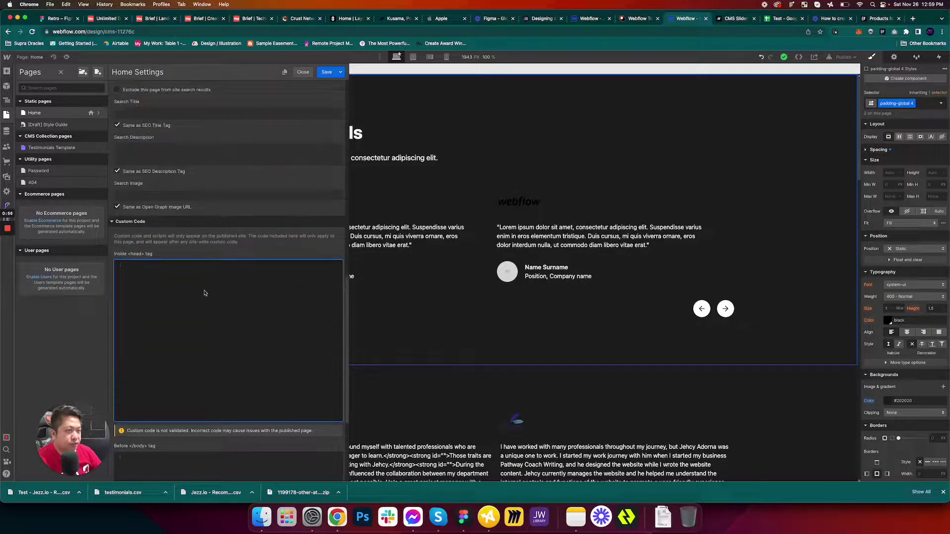
pyautogui.press('super+v')
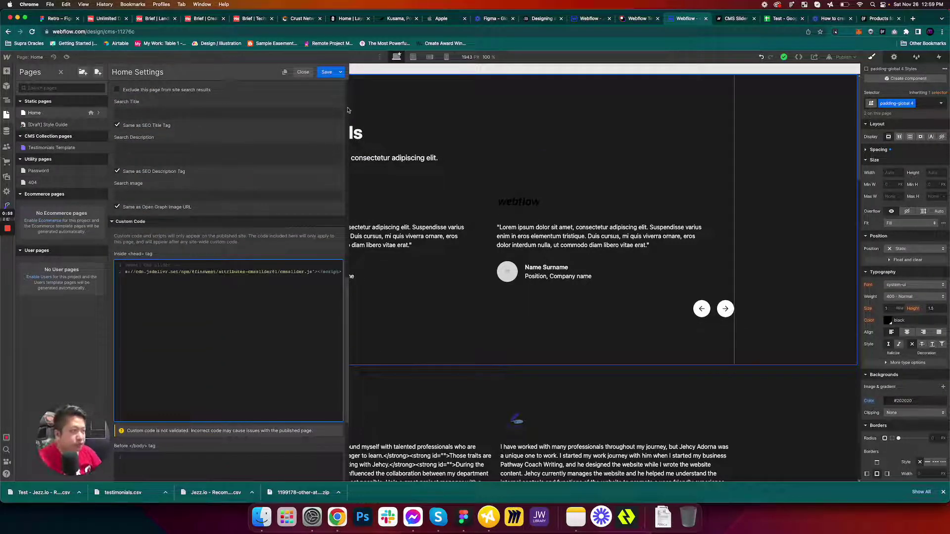
pyautogui.click(326, 72)
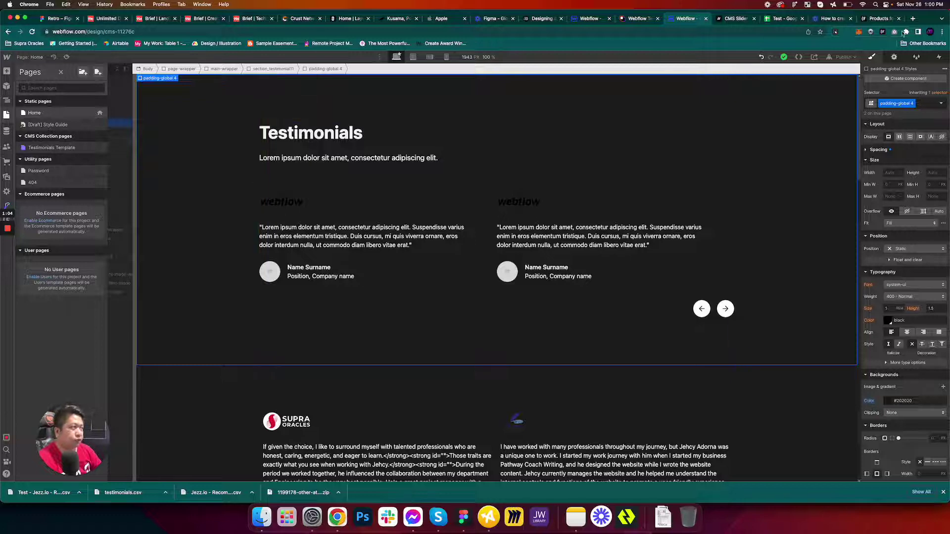
# Copy the Collection List attribute name fs-cmsslider-element from the CMS Slider documentation and return to the Webflow project.
pyautogui.click(733, 18)
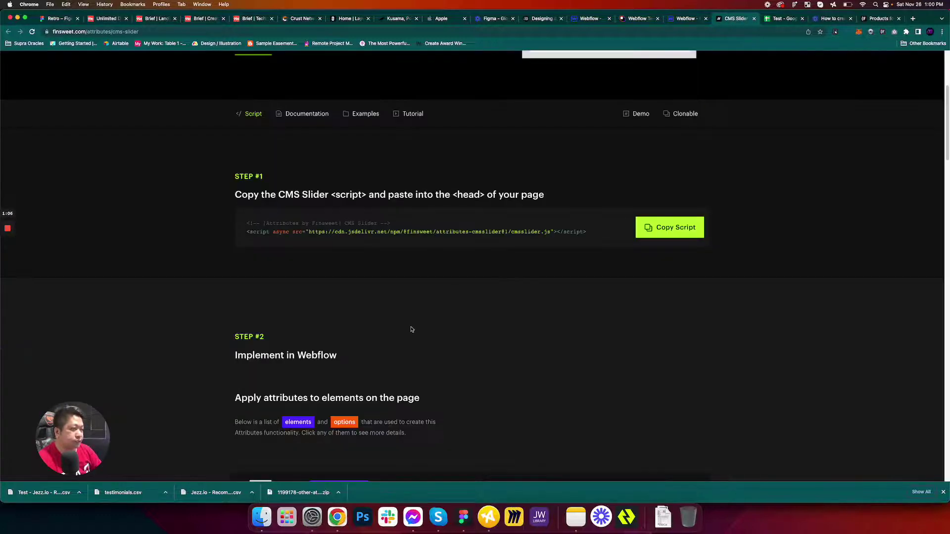
pyautogui.scroll(-8, 411, 327)
pyautogui.click(394, 240)
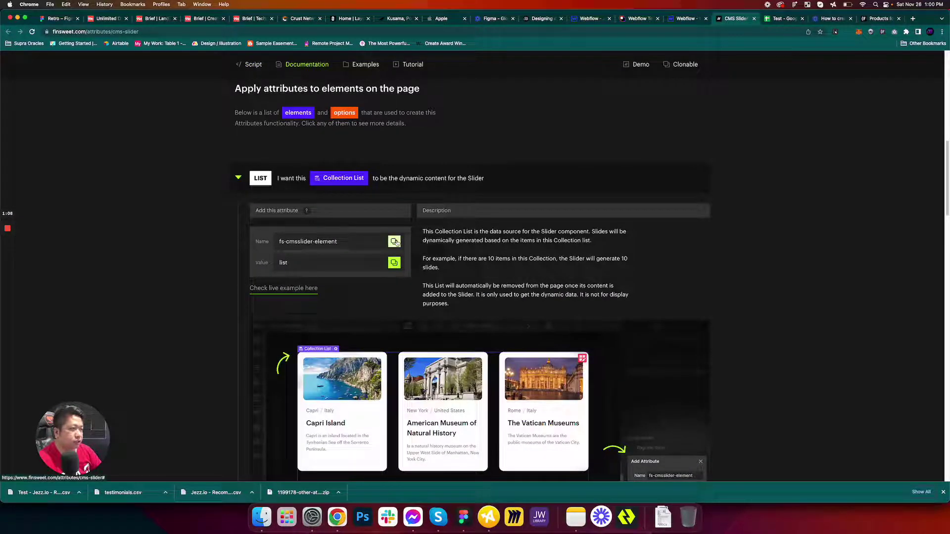
pyautogui.click(683, 20)
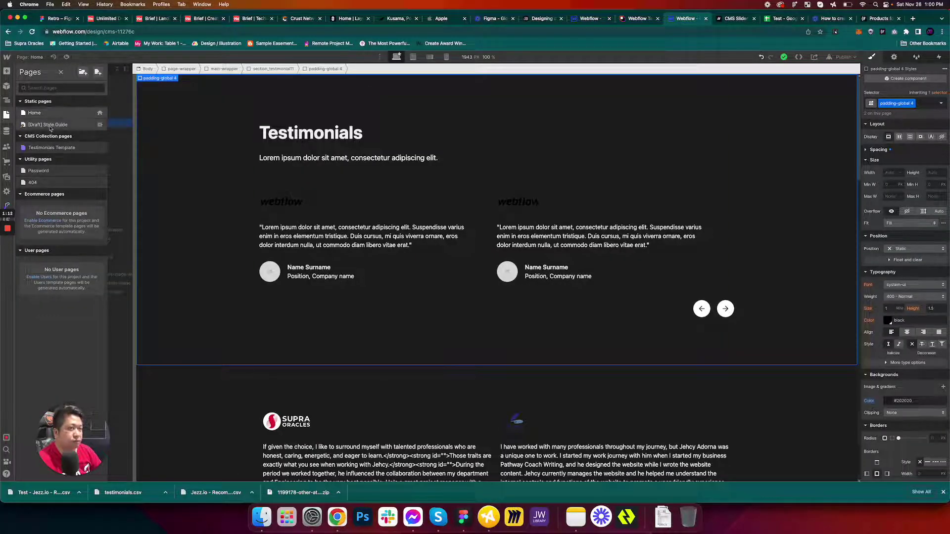
# Expand the Collection List Wrapper in the page's element tree and collapse the first section_testimonial11.
pyautogui.click(8, 101)
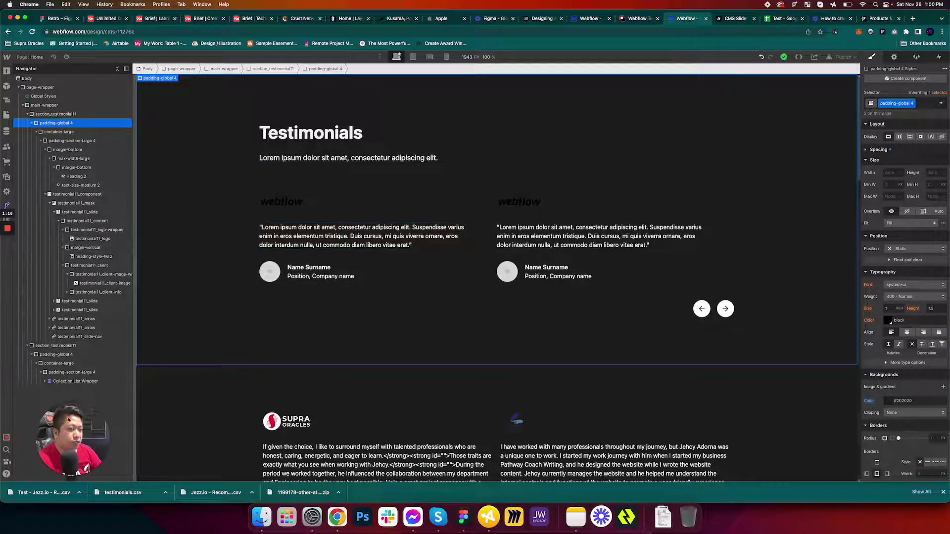
pyautogui.click(75, 382)
pyautogui.click(45, 382)
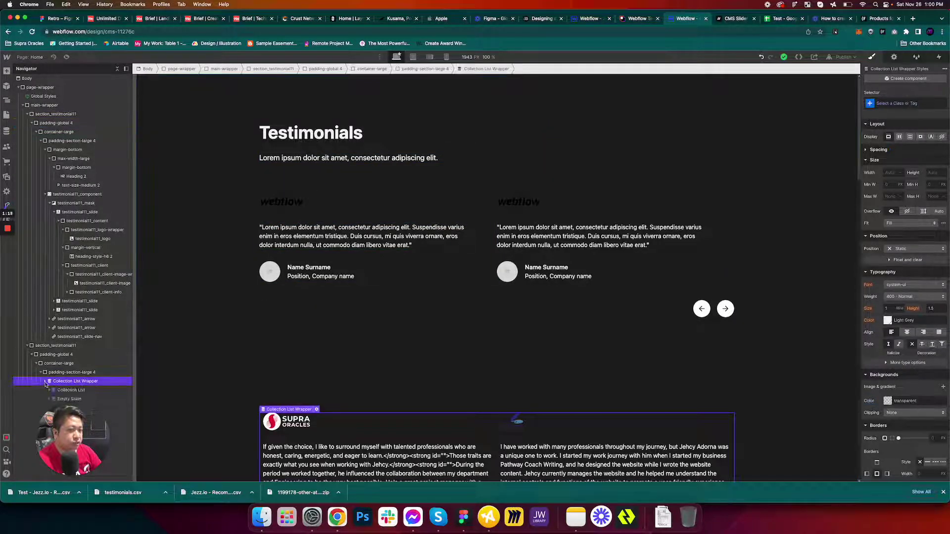
pyautogui.moveTo(162, 434); pyautogui.dragTo(185, 430)
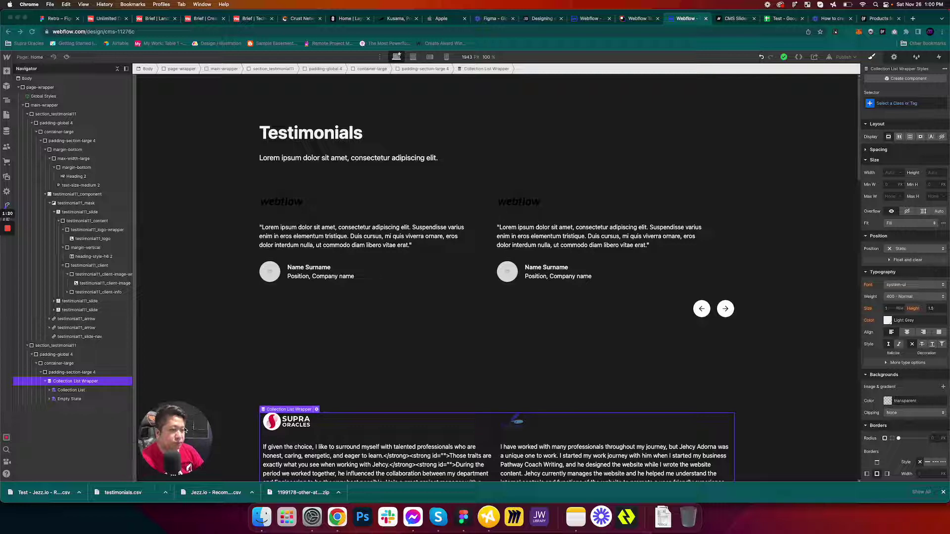
pyautogui.click(24, 105)
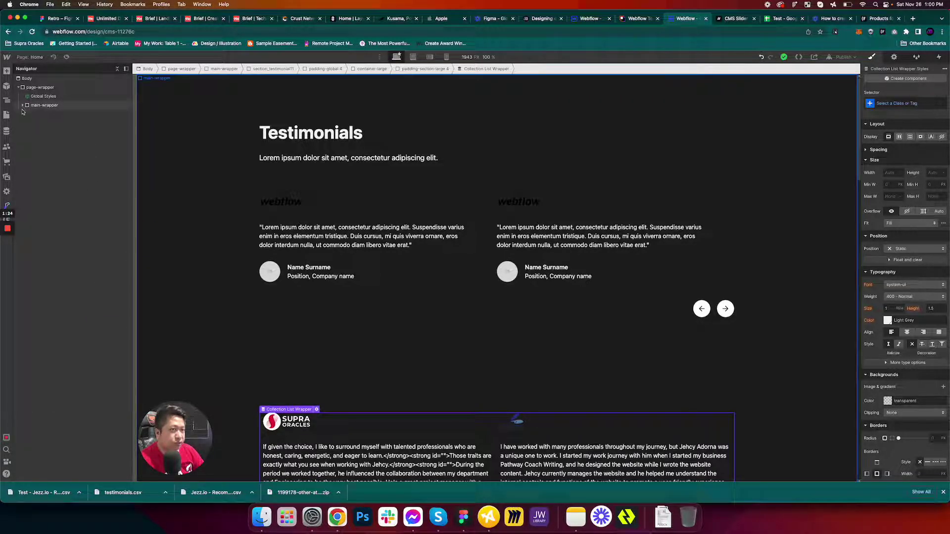
pyautogui.click(23, 106)
pyautogui.click(27, 114)
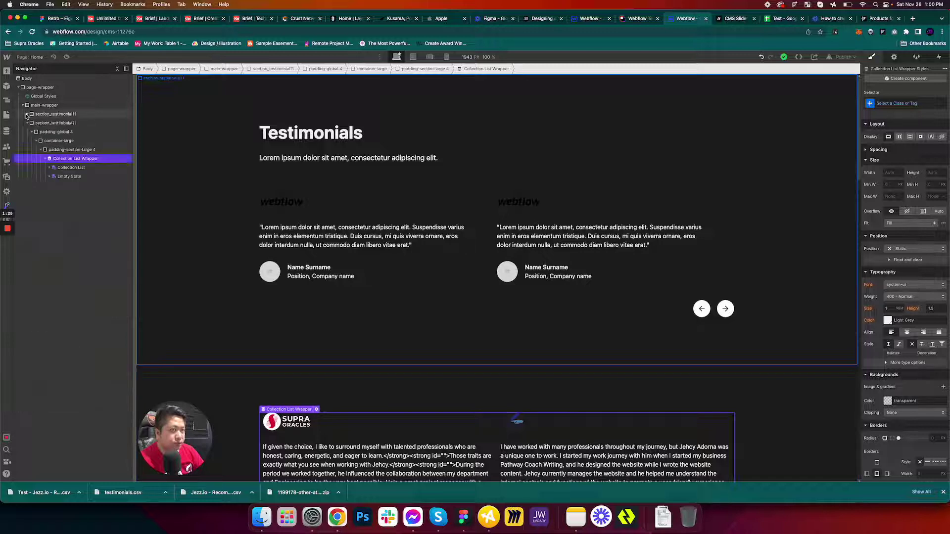
pyautogui.moveTo(174, 423); pyautogui.dragTo(70, 351)
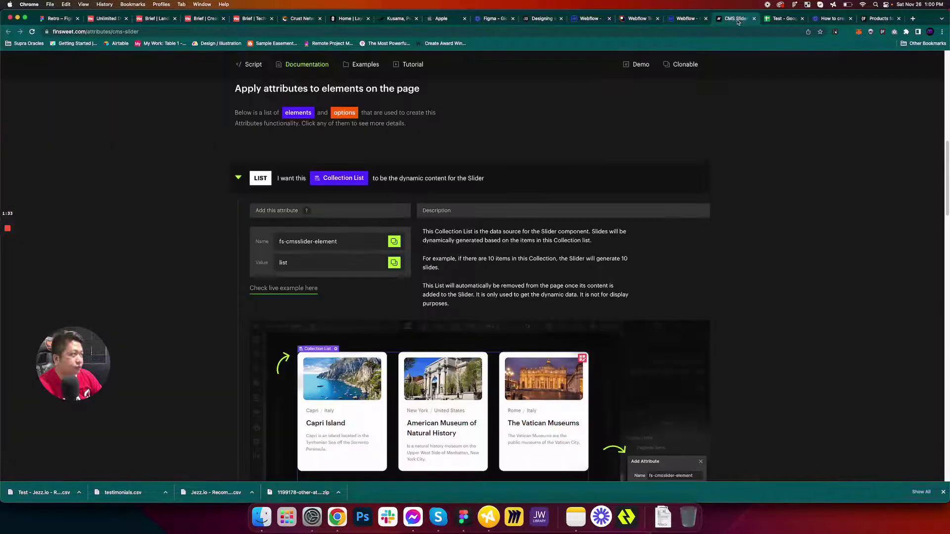
# Check the documentation for the target element and add a custom attribute named fs-cmsslider-element to the Collection List.
pyautogui.click(736, 20)
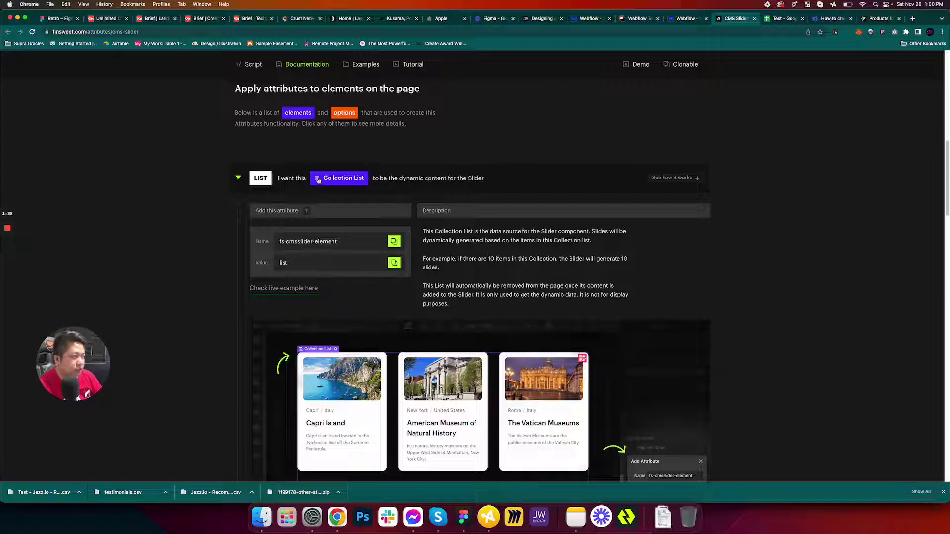
pyautogui.click(688, 22)
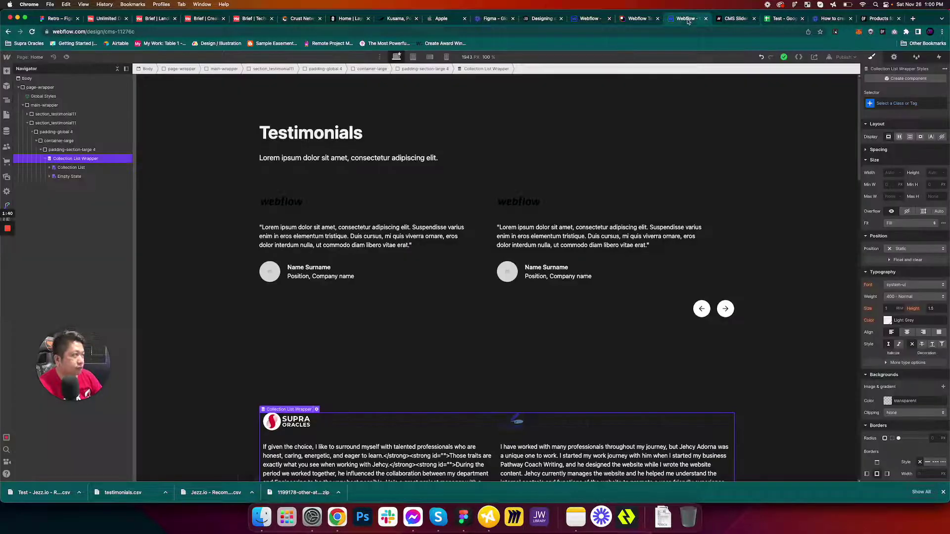
pyautogui.click(68, 168)
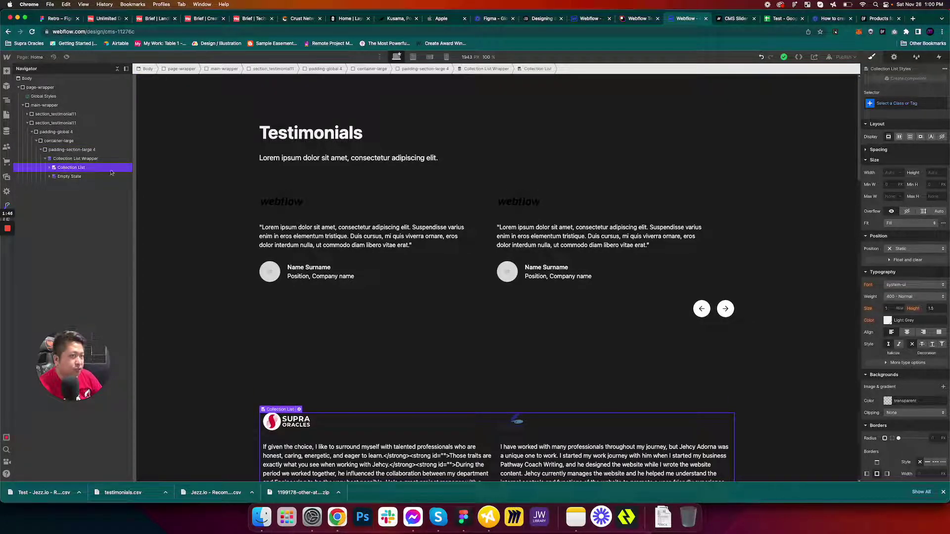
pyautogui.click(896, 58)
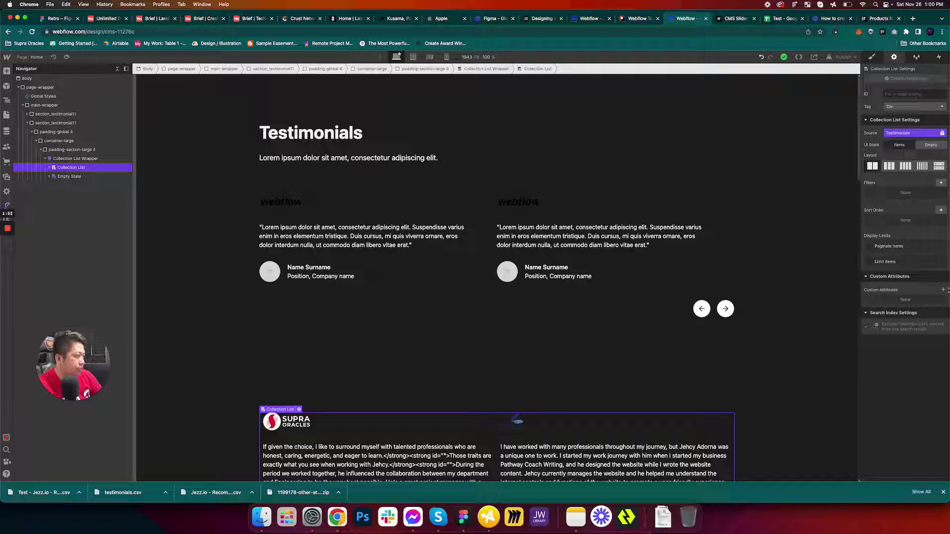
pyautogui.click(944, 290)
pyautogui.write('fs-cmsslider-element')
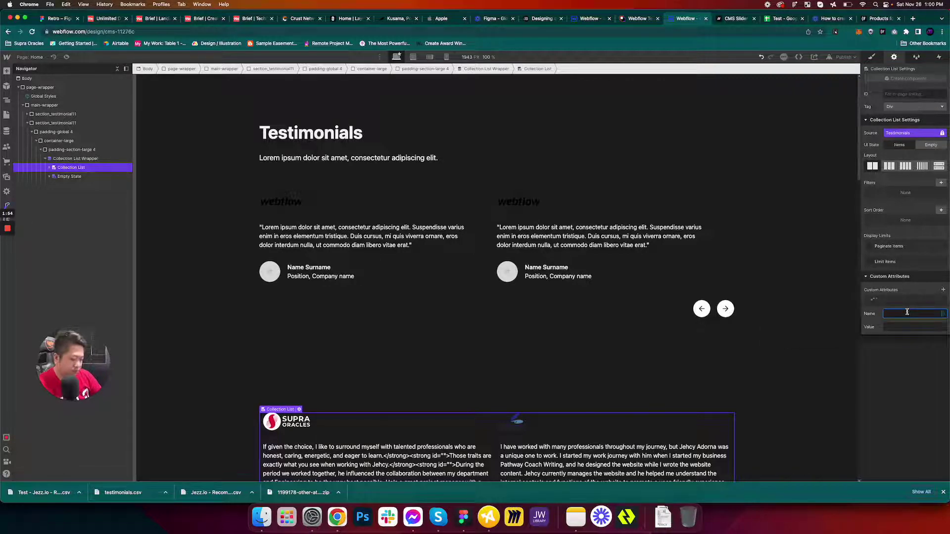
pyautogui.click(909, 325)
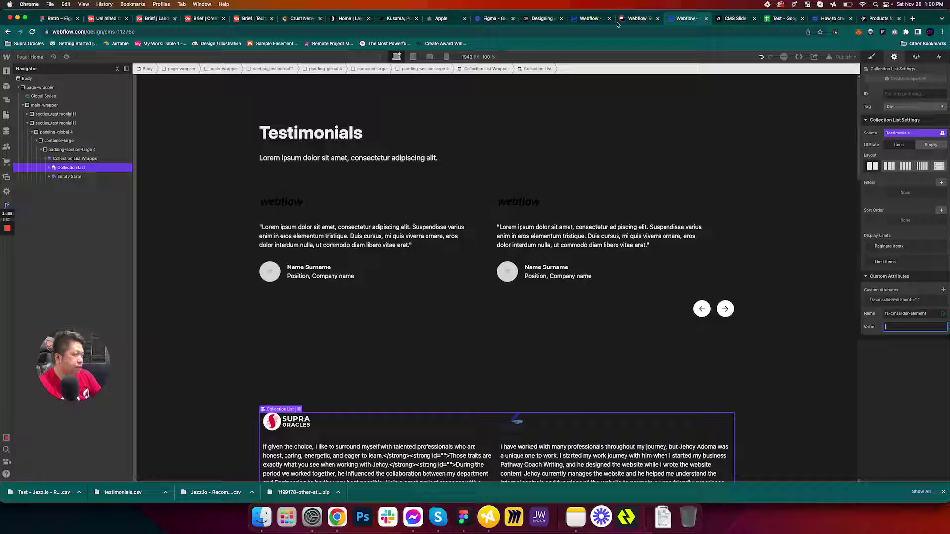
# Check the documented list attribute and set the Collection List's fs-cmsslider-element custom attribute to the value list.
pyautogui.click(732, 19)
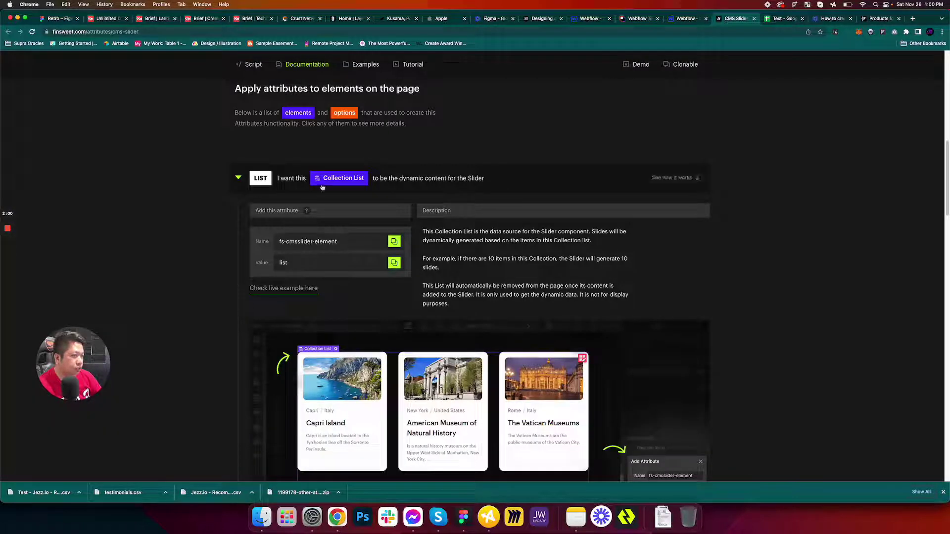
pyautogui.click(394, 242)
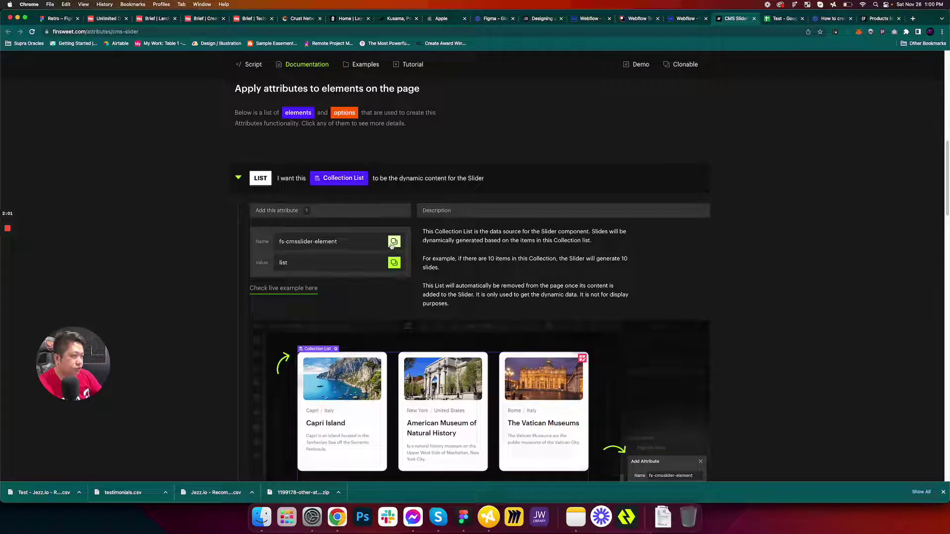
pyautogui.click(695, 18)
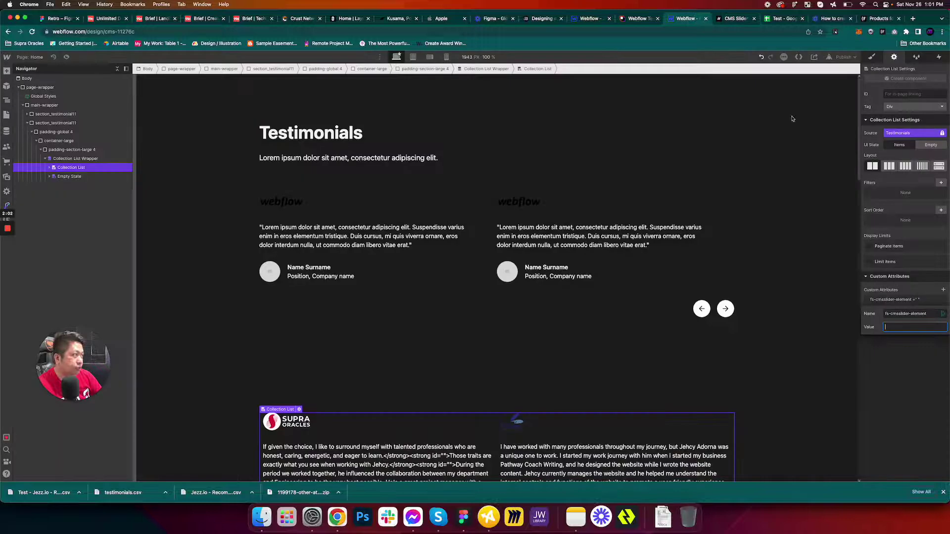
pyautogui.tripleClick(918, 314)
pyautogui.press('cmd+v')
pyautogui.click(920, 327)
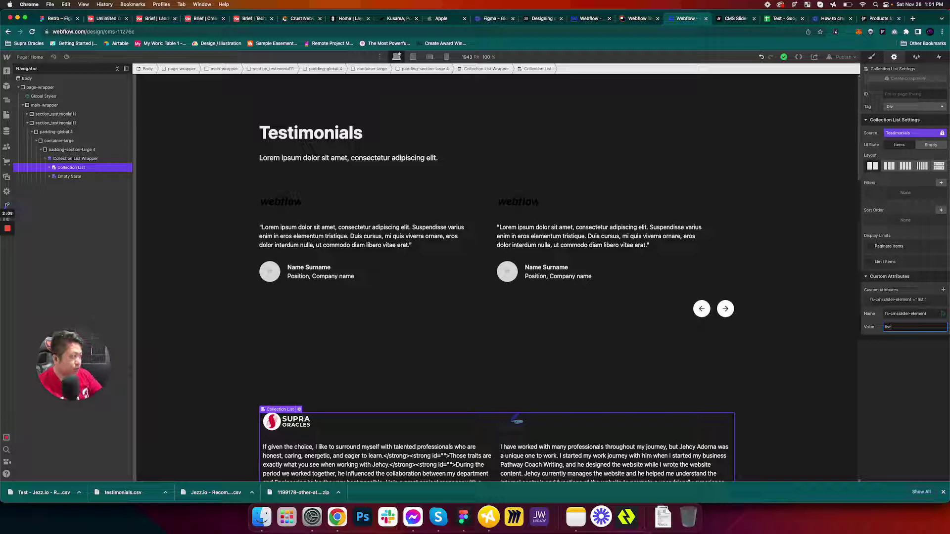
pyautogui.click(901, 359)
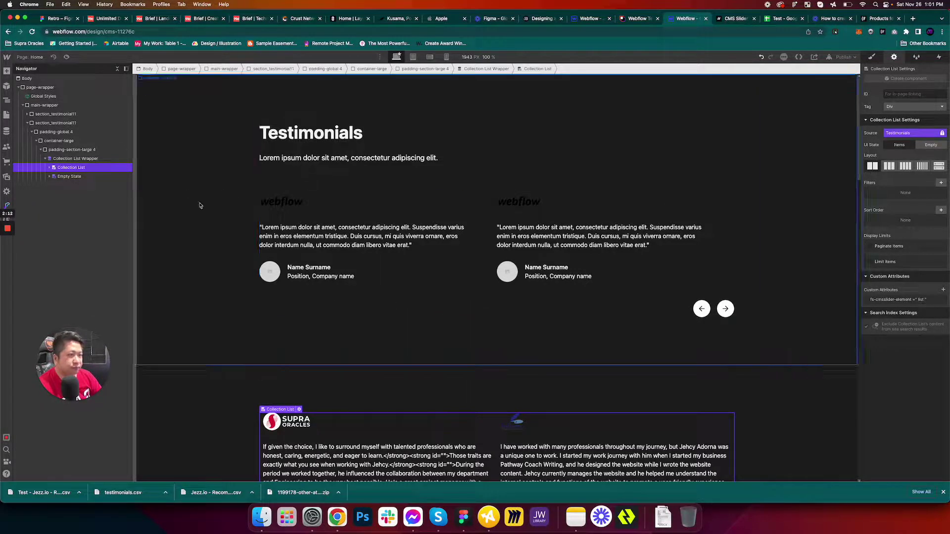
# Select the testimonial11_component slider and copy the Slider attribute name fs-cmsslider-element from the CMS Slider documentation.
pyautogui.click(503, 297)
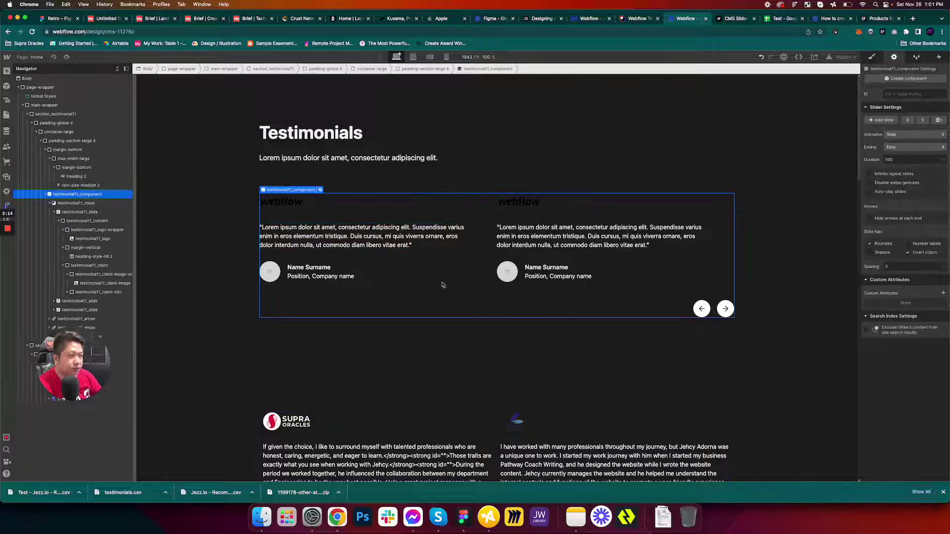
pyautogui.click(730, 18)
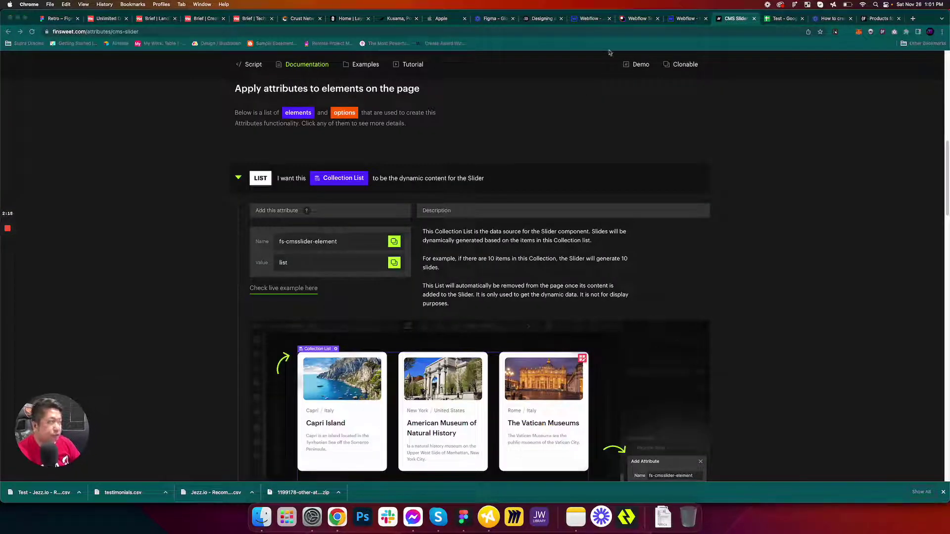
pyautogui.click(686, 18)
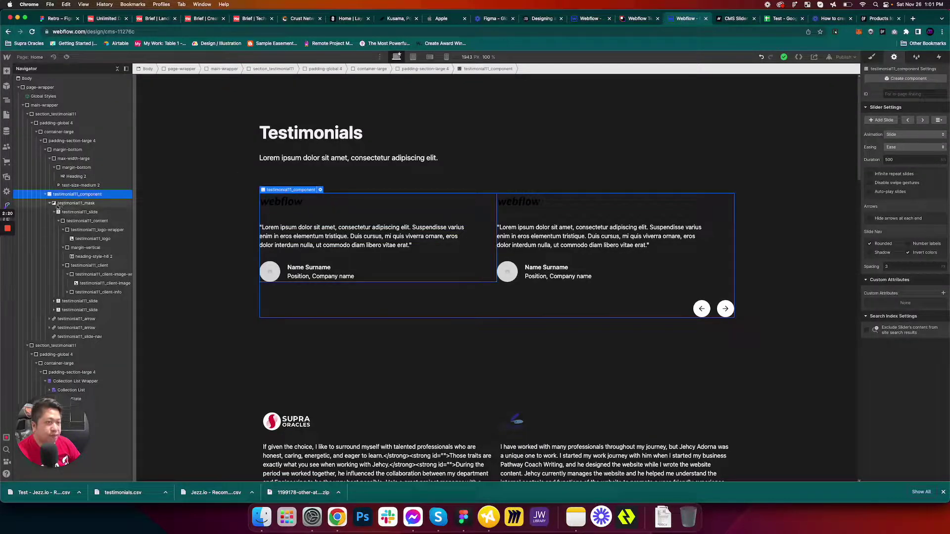
pyautogui.click(730, 18)
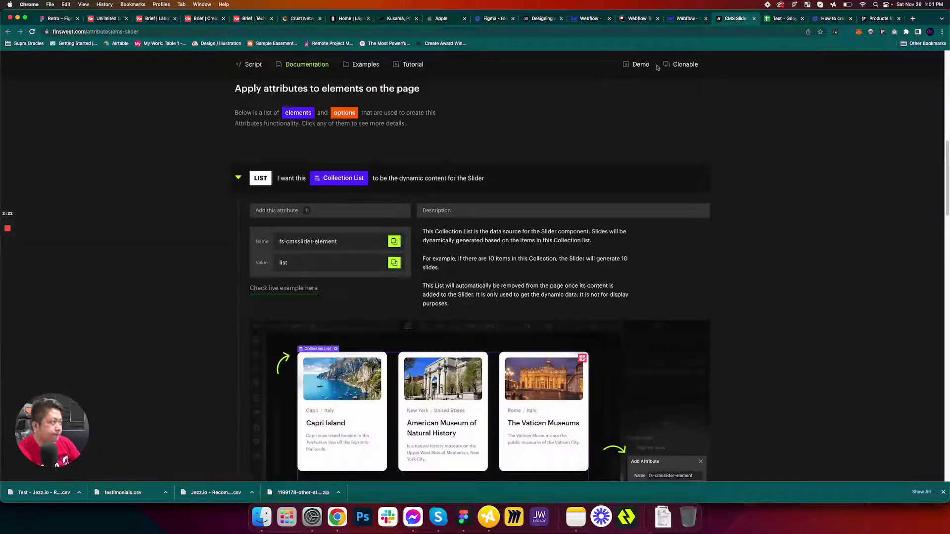
pyautogui.scroll(-10, 362, 332)
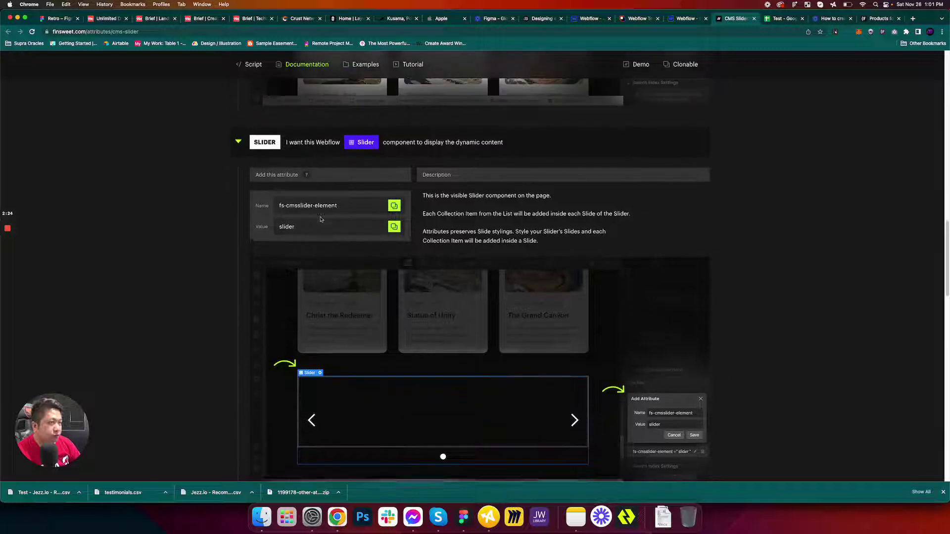
pyautogui.scroll(1, 372, 159)
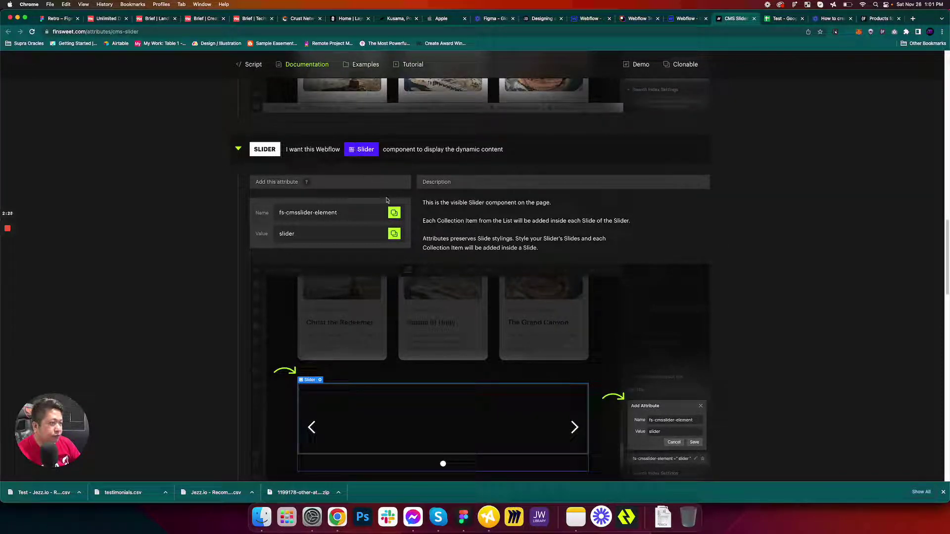
pyautogui.click(394, 212)
pyautogui.click(688, 19)
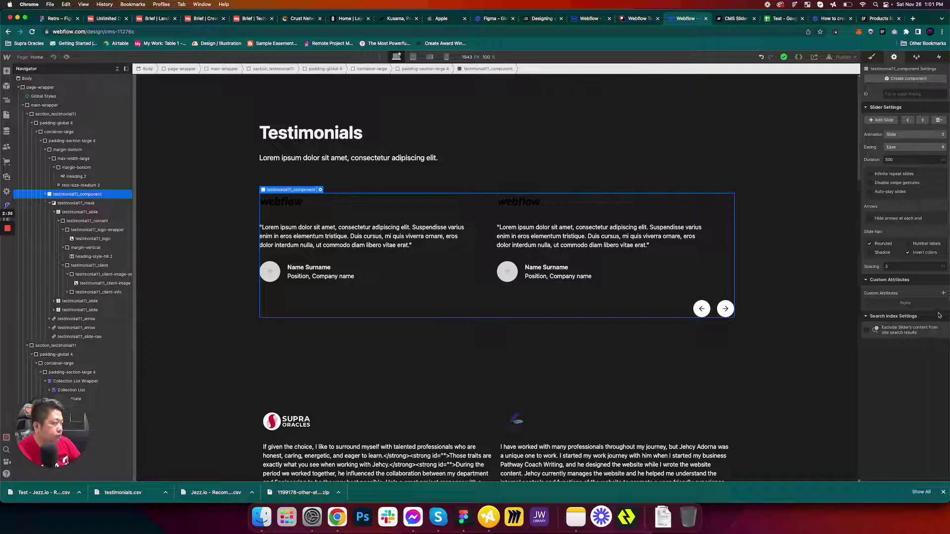
# Add a custom attribute named fs-cmsslider-element with the value slider to testimonial11_component.
pyautogui.click(943, 294)
pyautogui.click(895, 317)
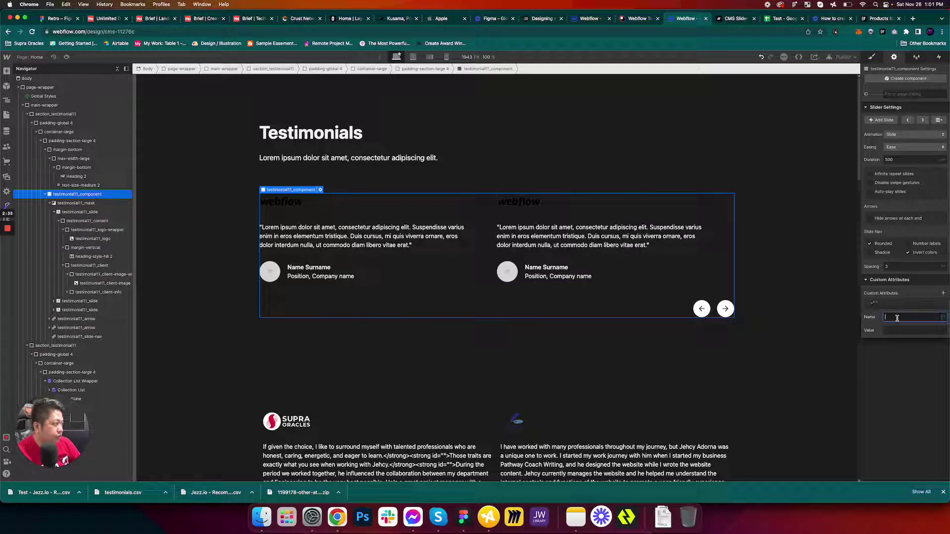
pyautogui.press('super+v')
pyautogui.click(907, 328)
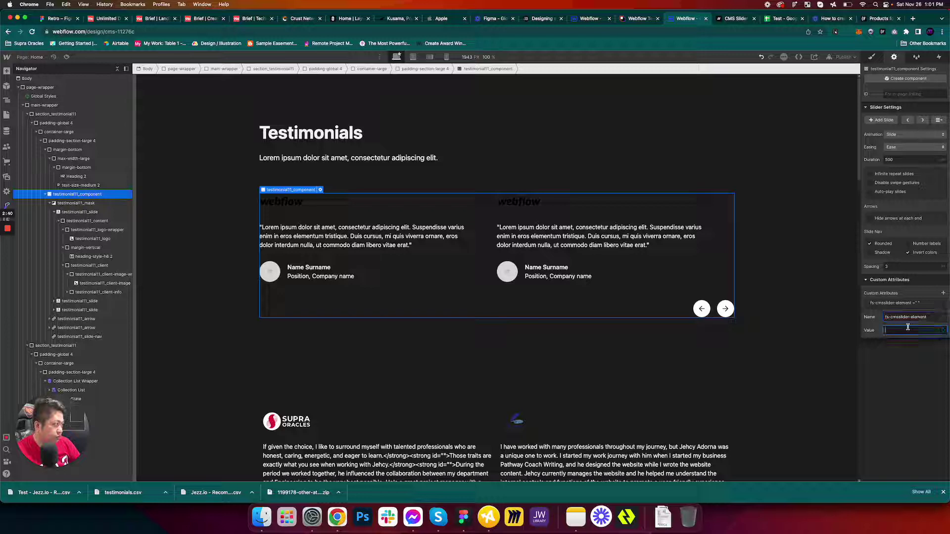
pyautogui.write('slide')
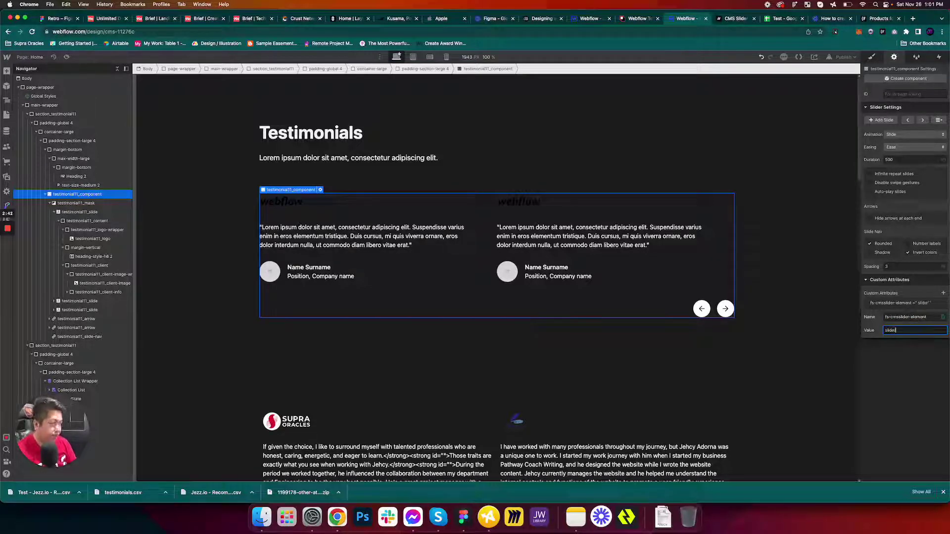
pyautogui.write('r')
pyautogui.press('Return')
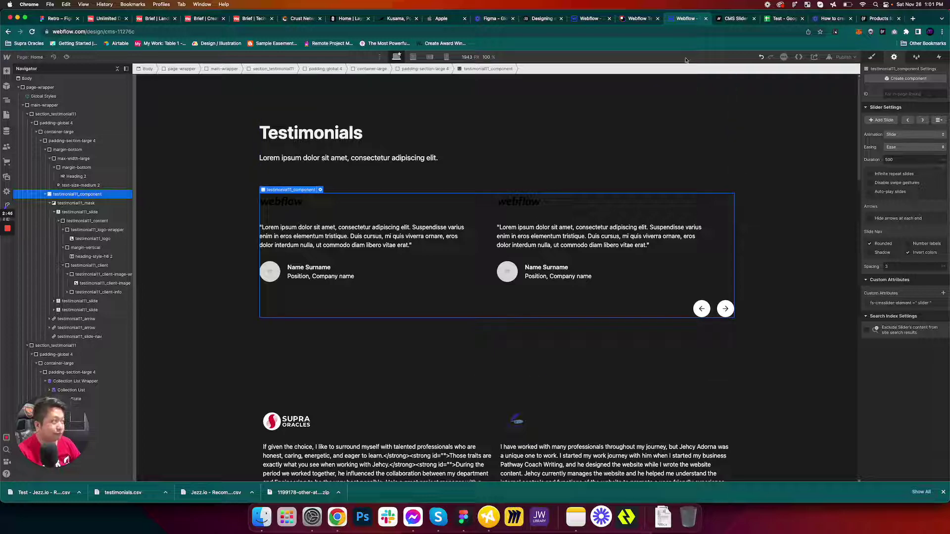
# Review the documentation's options for resetting interactions and for using more than one CMS Slider on the same page.
pyautogui.click(736, 18)
pyautogui.scroll(-10, 450, 353)
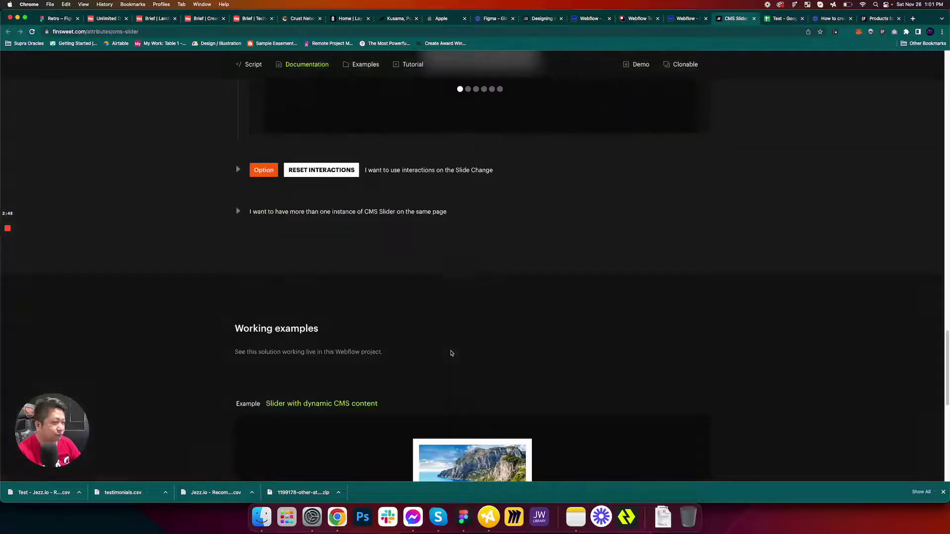
pyautogui.click(246, 166)
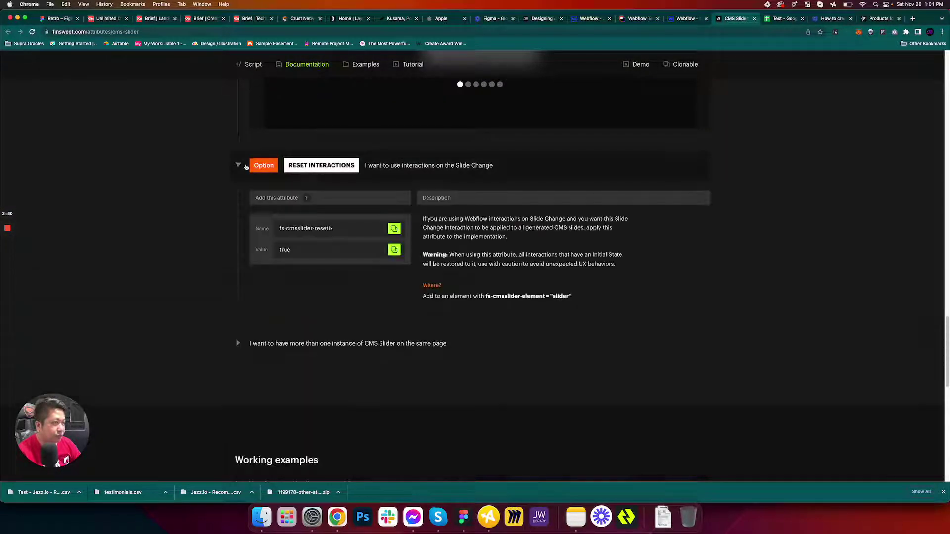
pyautogui.click(243, 169)
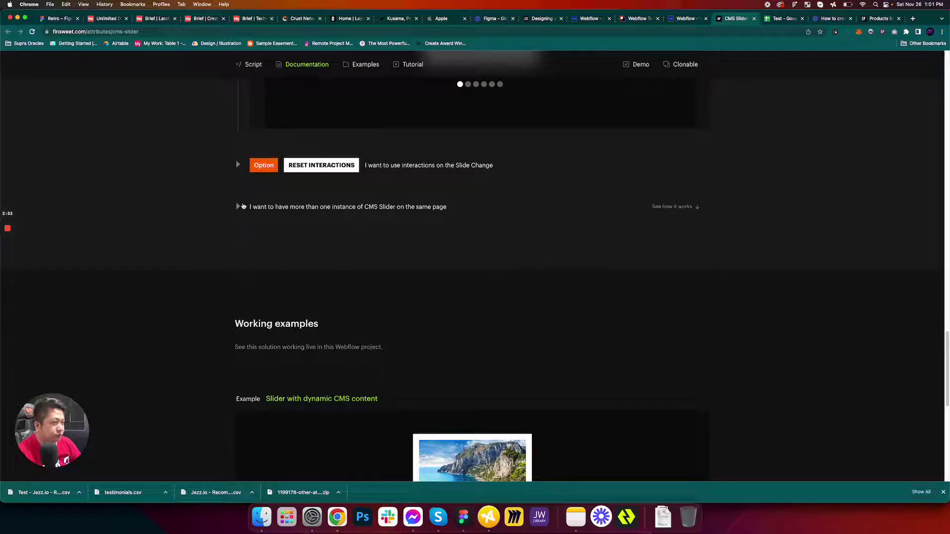
pyautogui.click(240, 207)
pyautogui.click(240, 207)
pyautogui.click(692, 18)
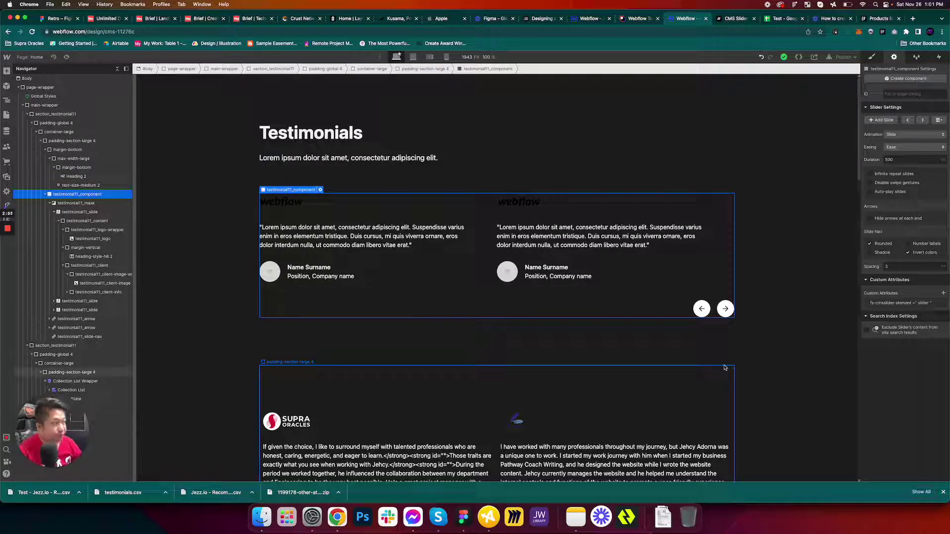
# Publish the site to cms-11276c.webflow.io and open the live page.
pyautogui.scroll(-2, 765, 385)
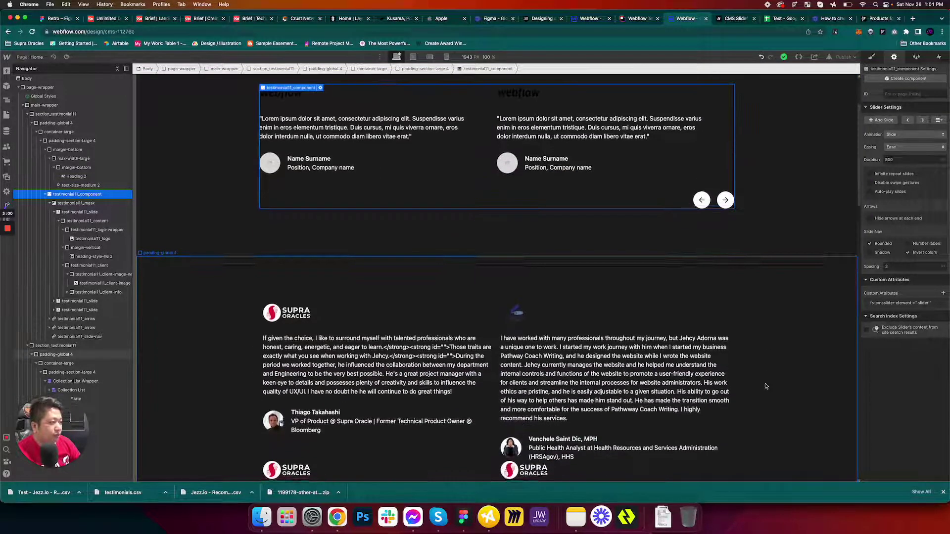
pyautogui.scroll(2, 765, 384)
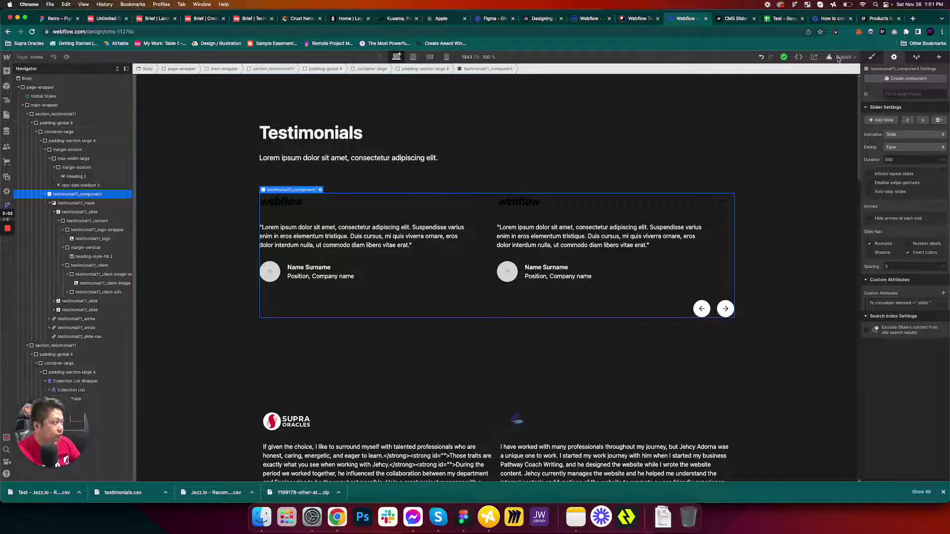
pyautogui.click(838, 58)
pyautogui.click(823, 164)
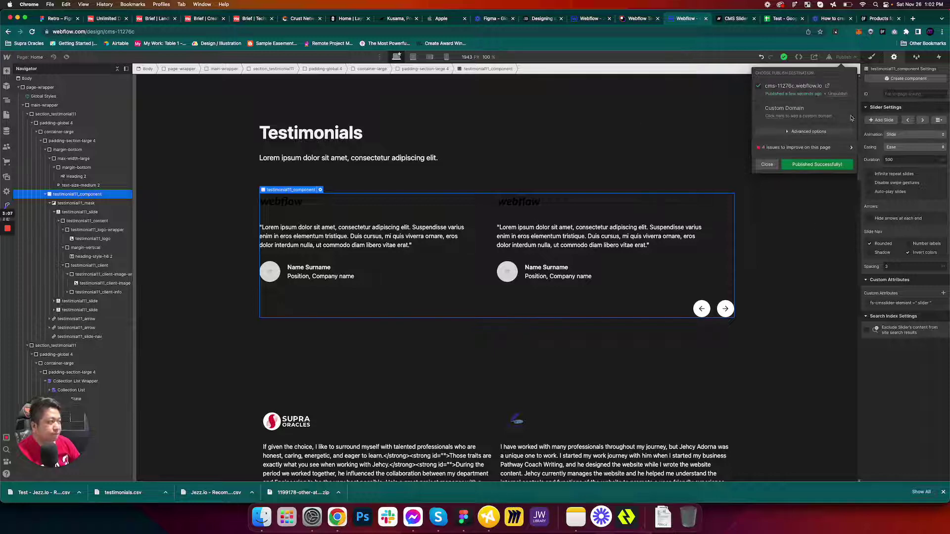
pyautogui.click(827, 87)
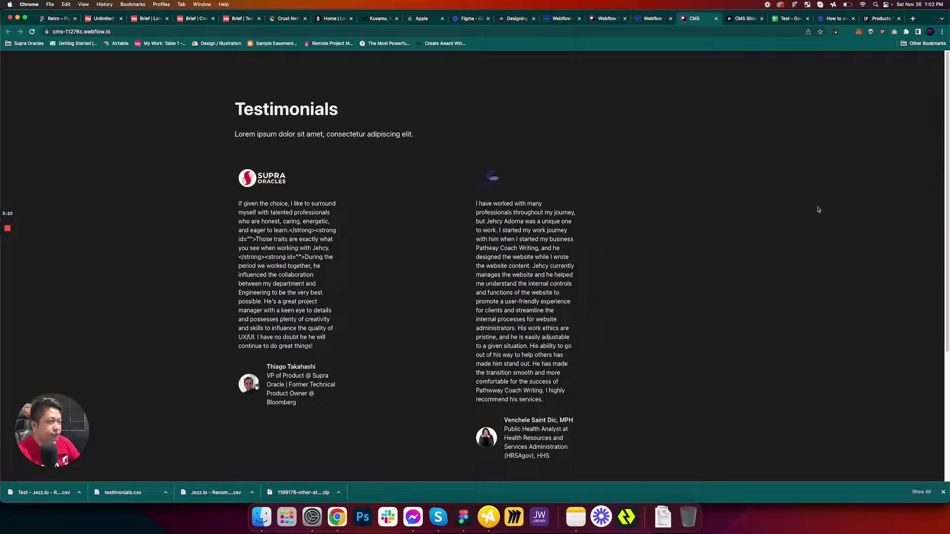
# Examine the live Testimonials section and advance the slider through its slides to test the CMS content.
pyautogui.scroll(-5, 818, 210)
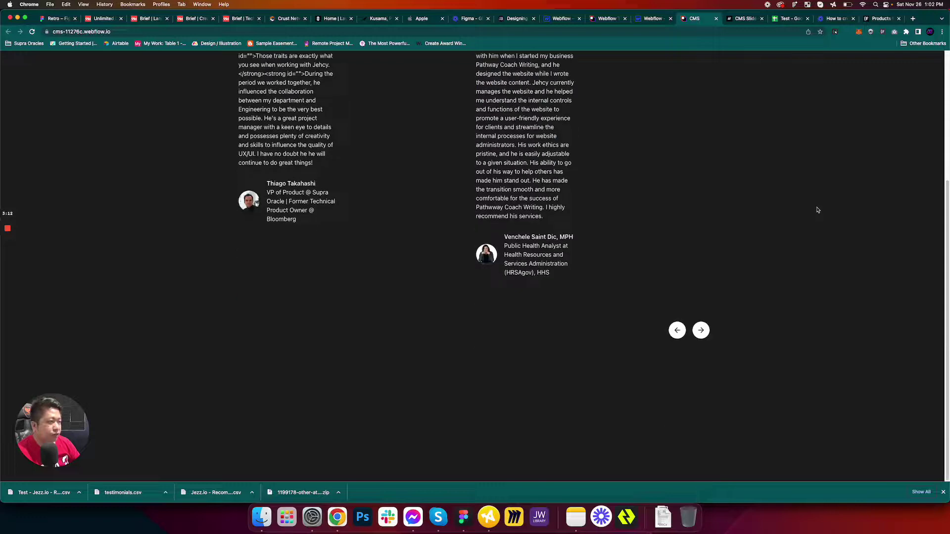
pyautogui.scroll(5, 818, 210)
pyautogui.scroll(-5, 818, 210)
pyautogui.scroll(5, 818, 210)
pyautogui.scroll(-5, 818, 210)
pyautogui.scroll(5, 494, 121)
pyautogui.scroll(-5, 698, 347)
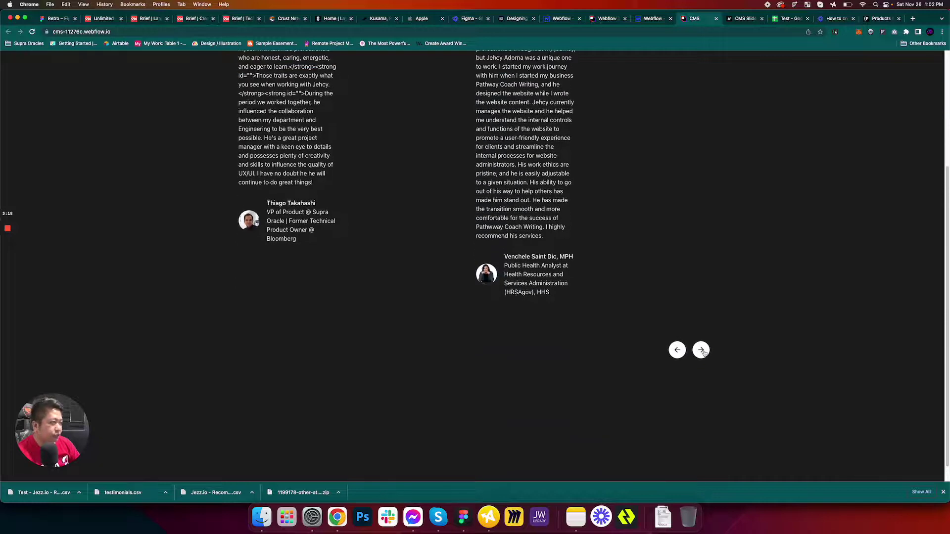
pyautogui.click(701, 350)
pyautogui.scroll(-5, 705, 353)
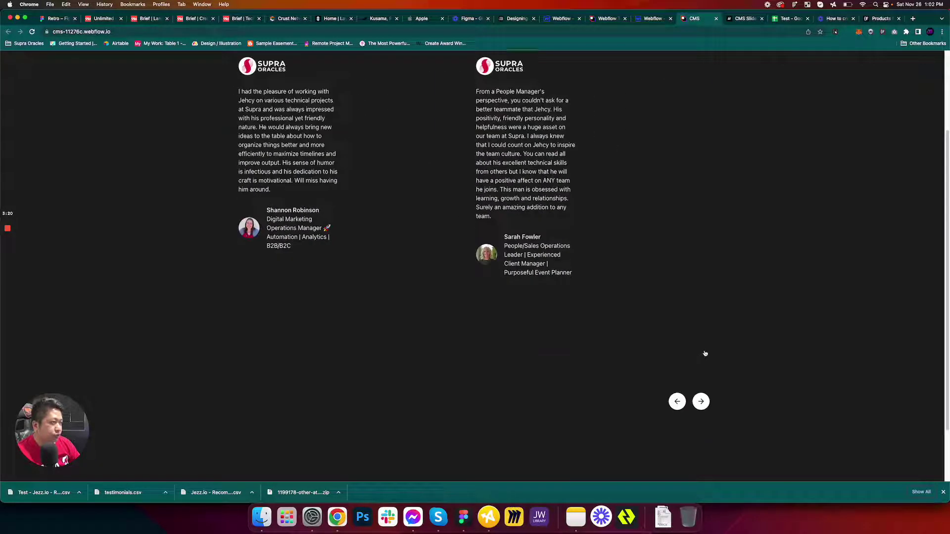
pyautogui.click(701, 331)
pyautogui.click(700, 330)
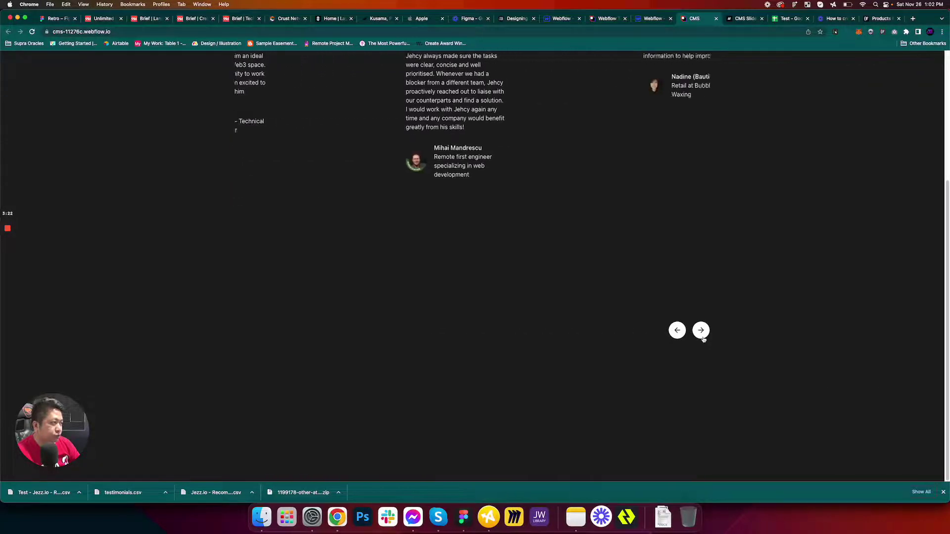
pyautogui.scroll(5, 701, 339)
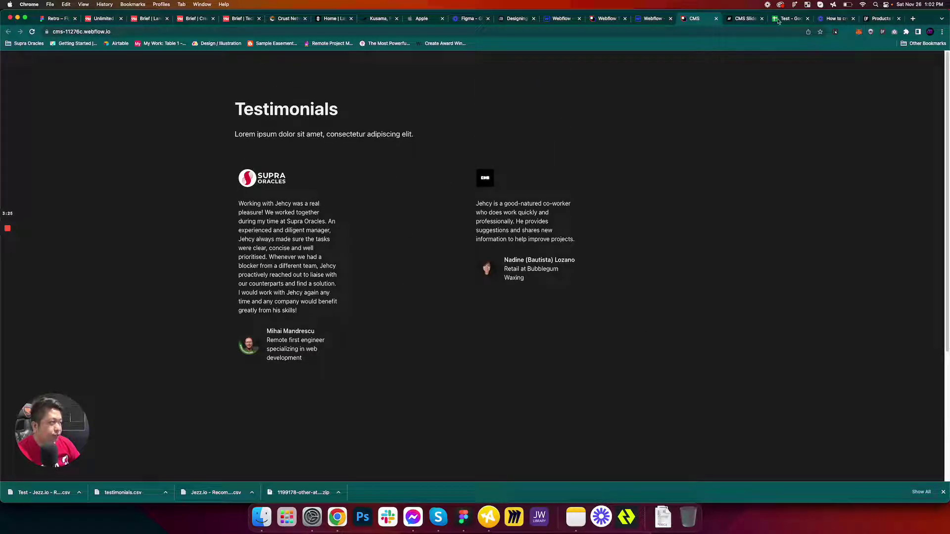
# Switch the Collection List Wrapper's layout to a single stacked column and republish the site to cms-11276c.webflow.io.
pyautogui.click(661, 19)
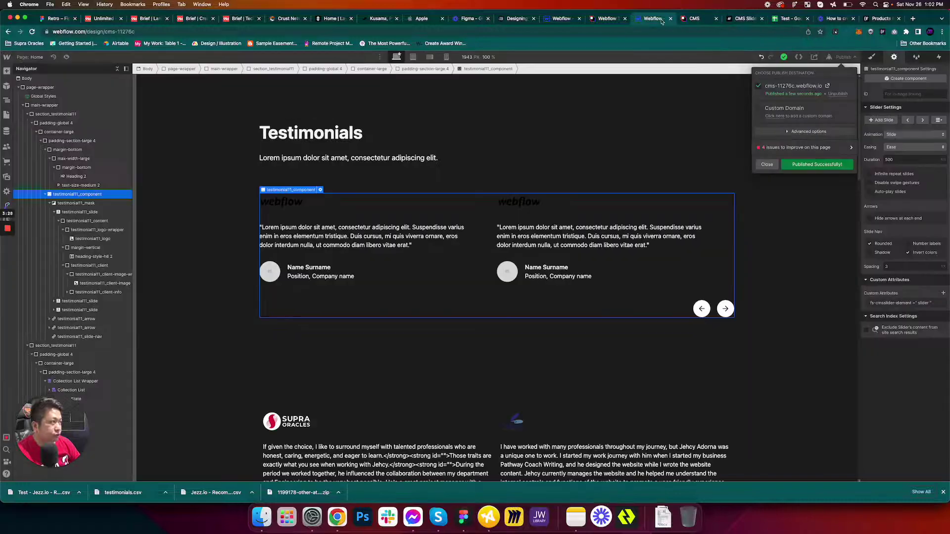
pyautogui.click(766, 164)
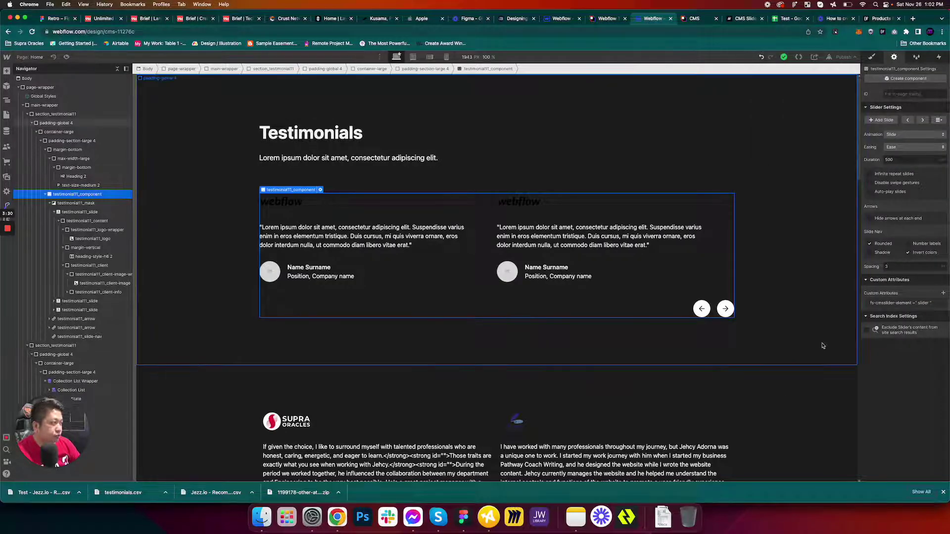
pyautogui.scroll(-5, 770, 304)
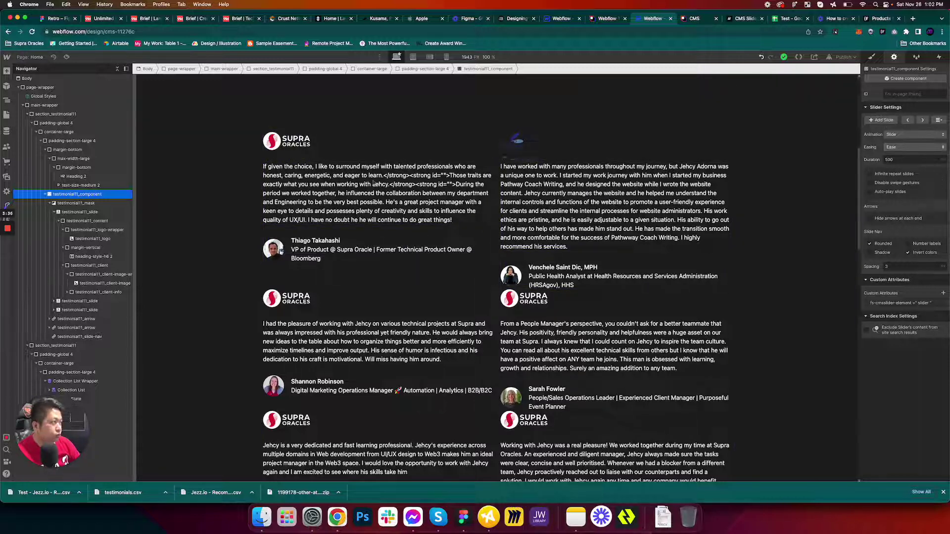
pyautogui.click(75, 381)
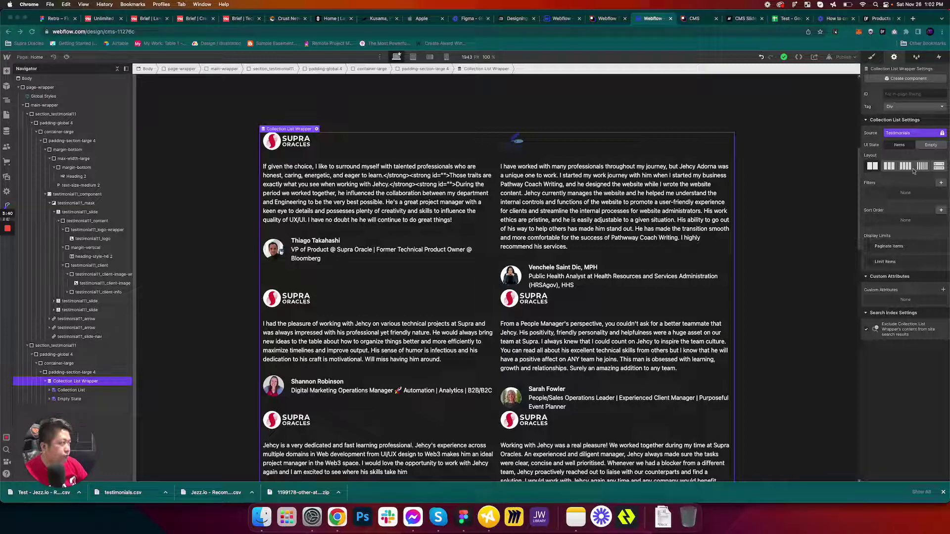
pyautogui.click(939, 167)
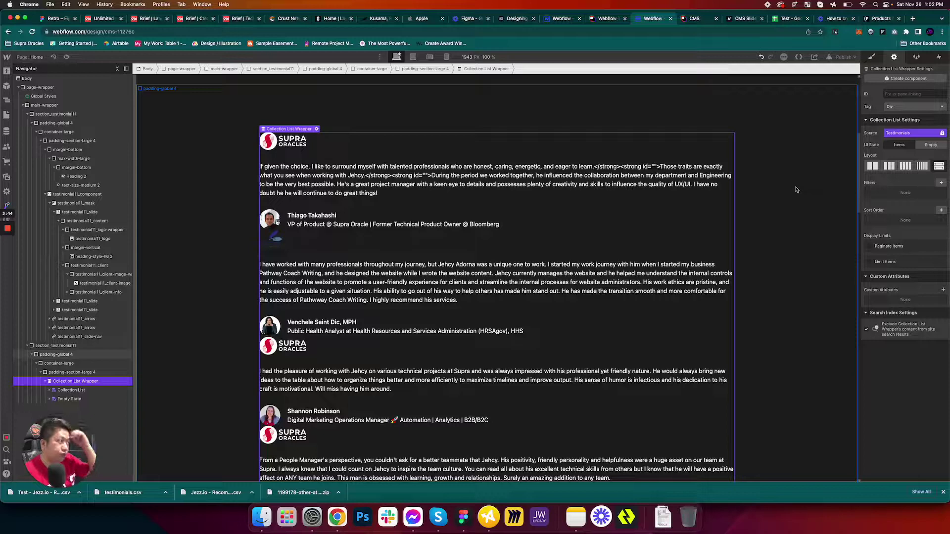
pyautogui.click(841, 57)
pyautogui.click(805, 164)
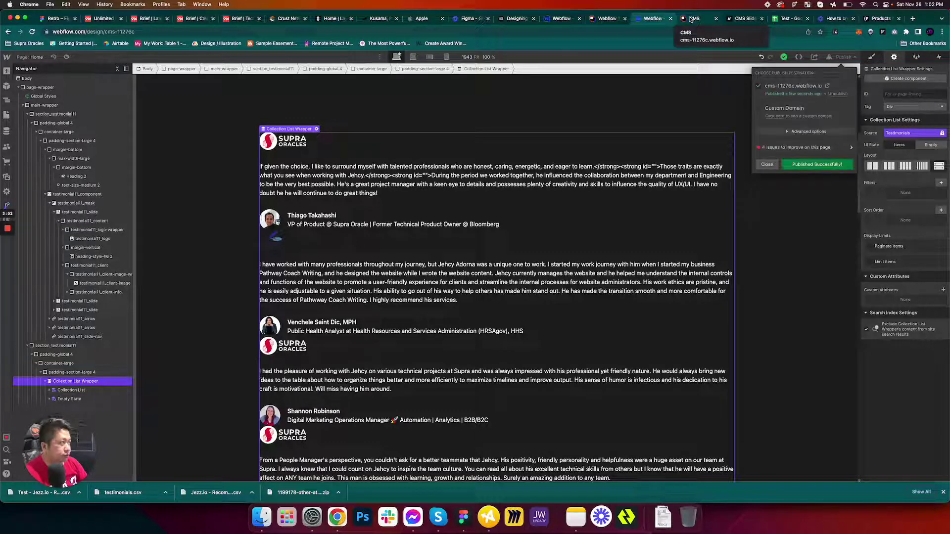
# Reload the live page to check the republished slider, return to the Designer and dismiss the publish options.
pyautogui.click(690, 19)
pyautogui.press('super+r')
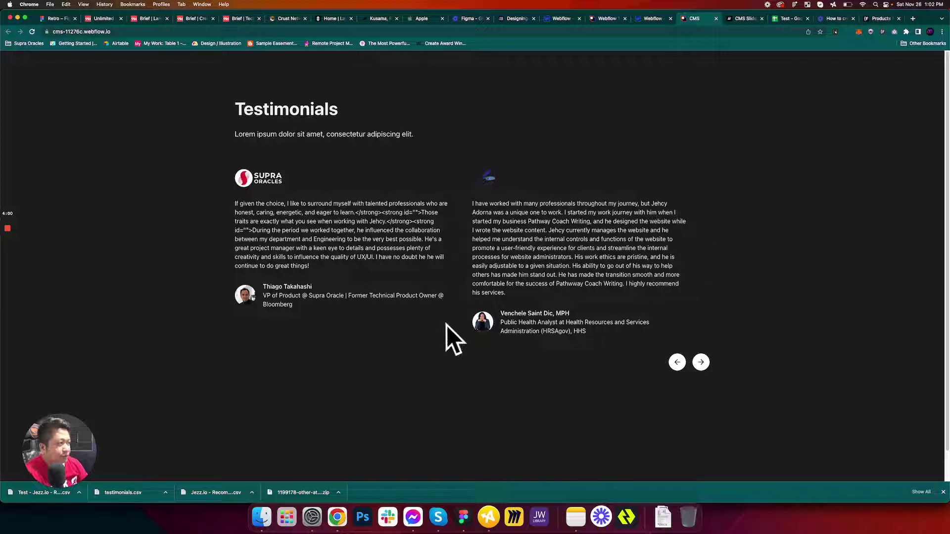
pyautogui.click(653, 19)
pyautogui.click(767, 165)
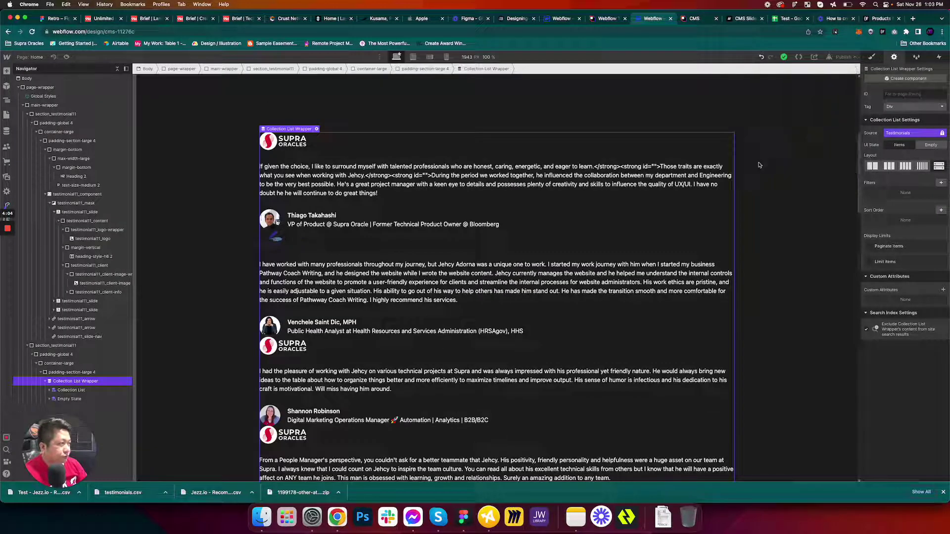
# Set the font size of the heading-style-h6 2 class to 1.5 rem from the first placeholder slide's quote and compare it with the collection text.
pyautogui.click(504, 189)
pyautogui.scroll(5, 504, 191)
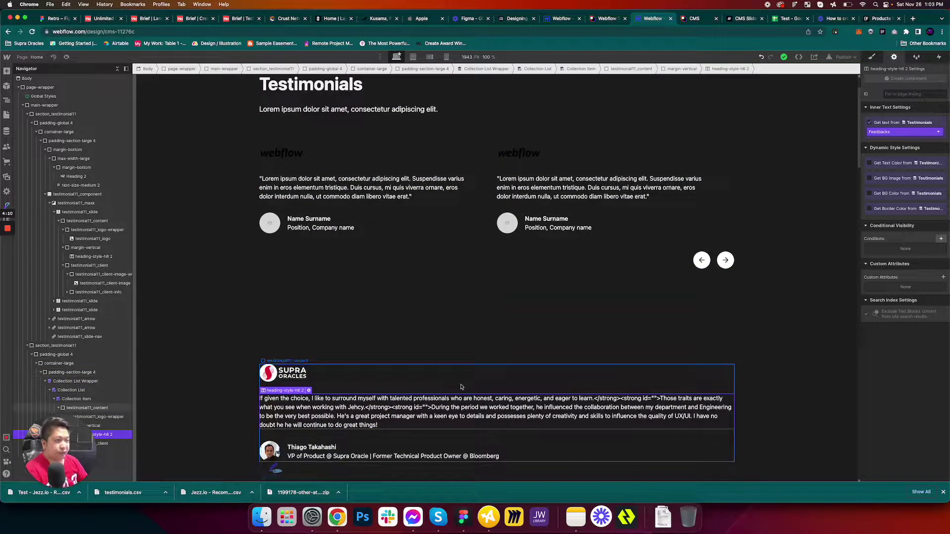
pyautogui.click(426, 191)
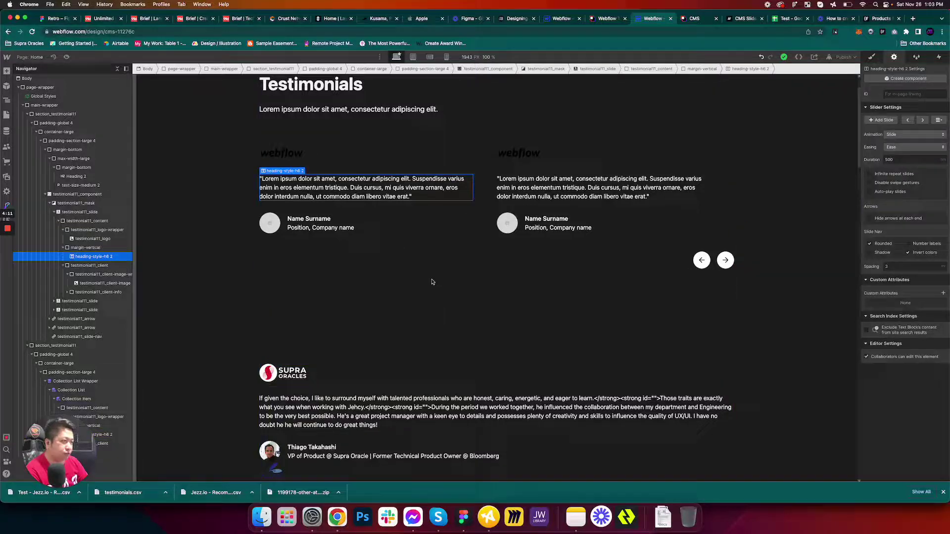
pyautogui.click(458, 420)
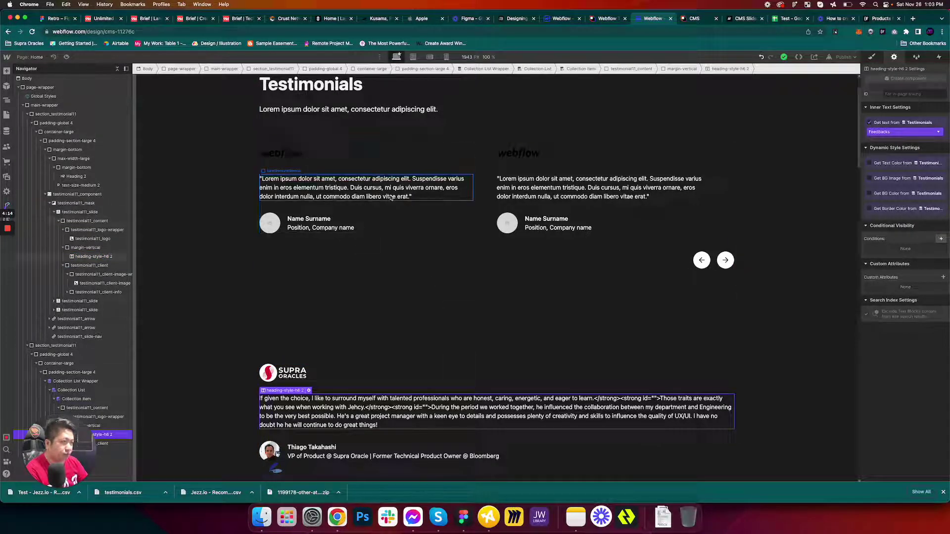
pyautogui.click(390, 196)
pyautogui.click(873, 57)
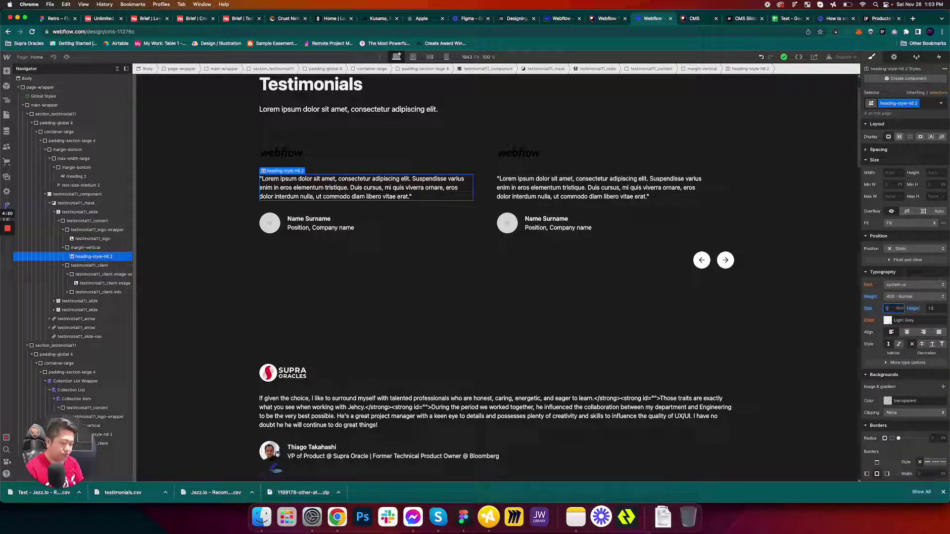
pyautogui.write('.5')
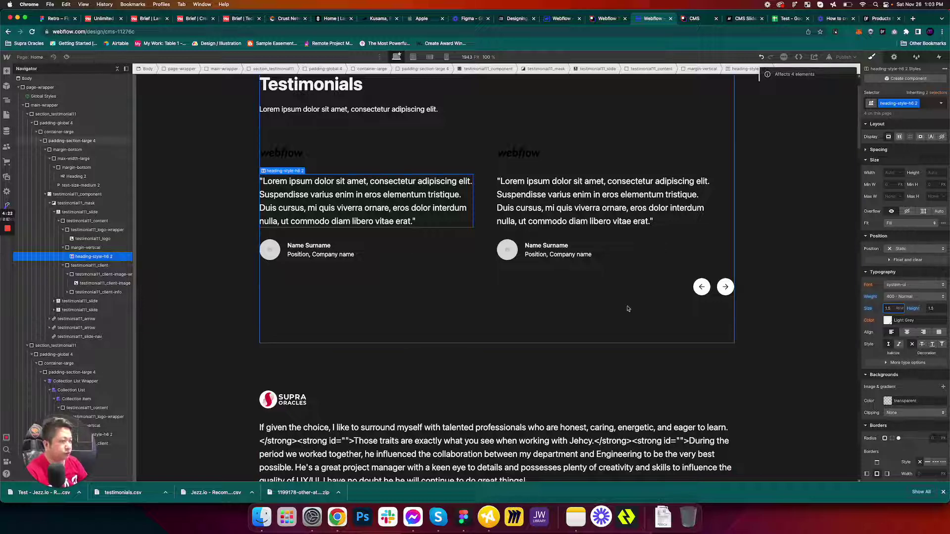
pyautogui.scroll(-2, 658, 297)
pyautogui.scroll(4, 682, 290)
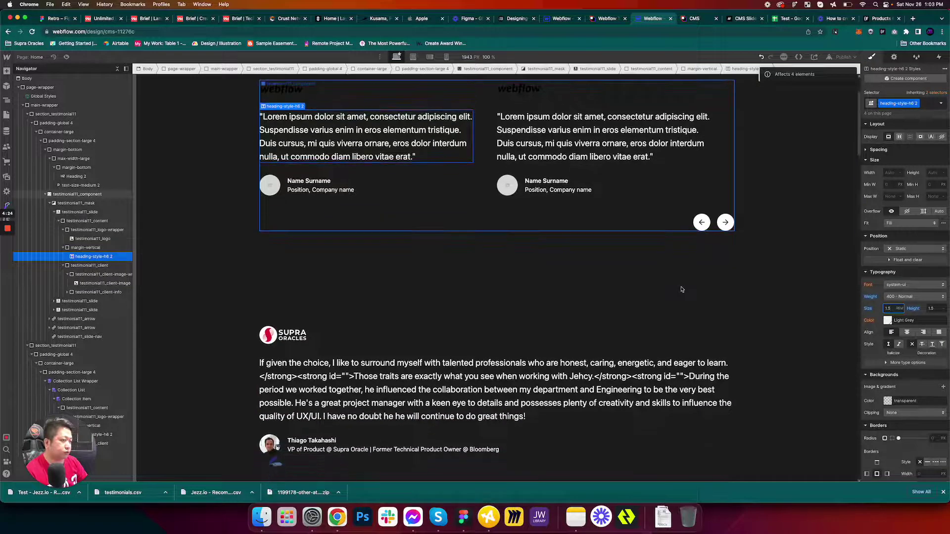
pyautogui.scroll(-3, 681, 290)
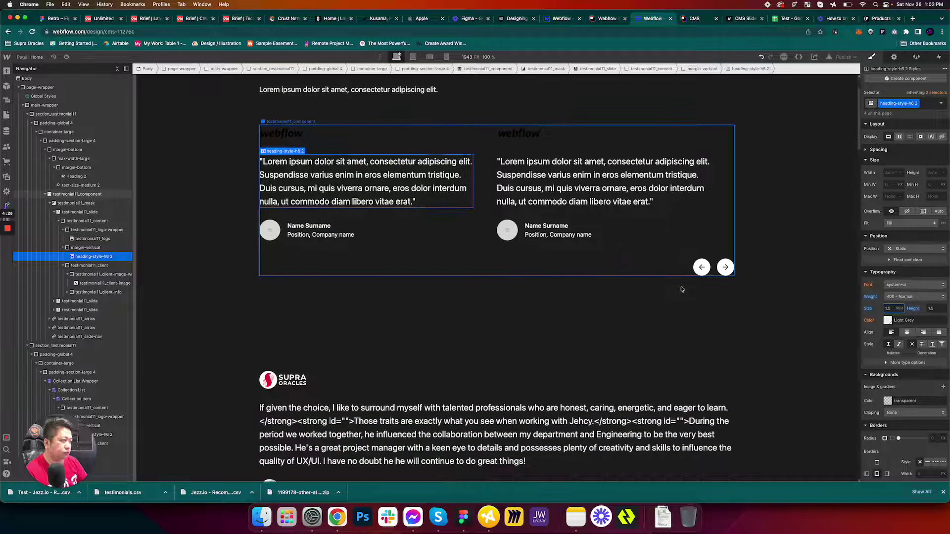
pyautogui.scroll(-5, 681, 289)
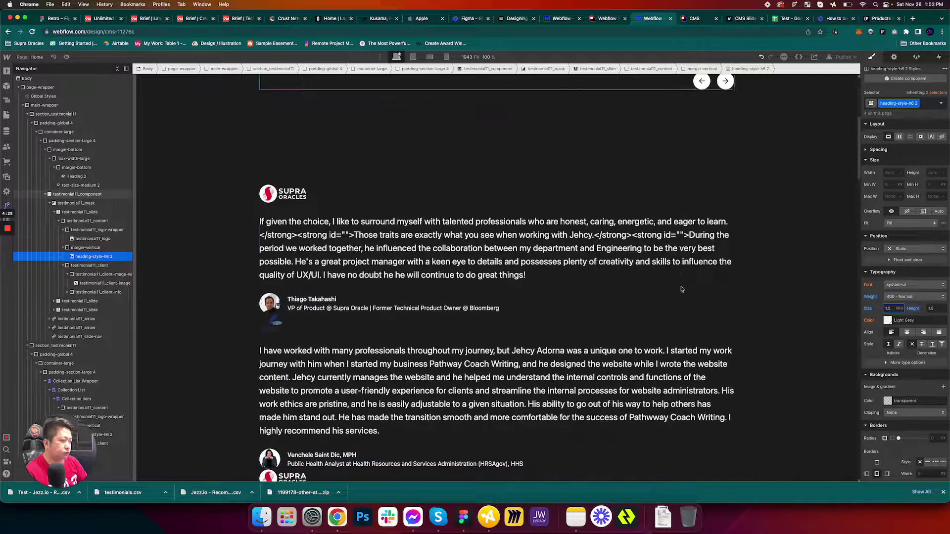
# Set the font size of the heading-style-h6 2 class back to 1 rem from the first collection item's feedback text.
pyautogui.click(568, 260)
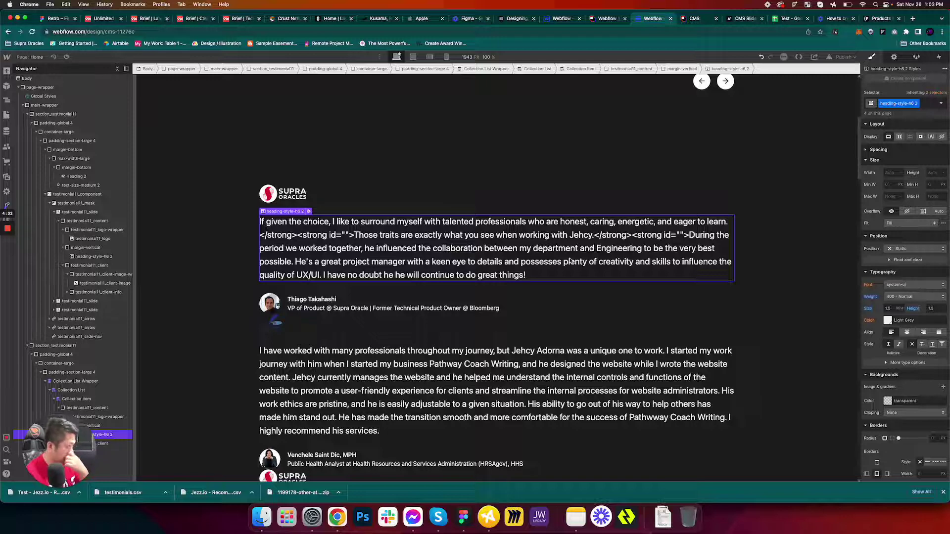
pyautogui.write('1')
pyautogui.press('Return')
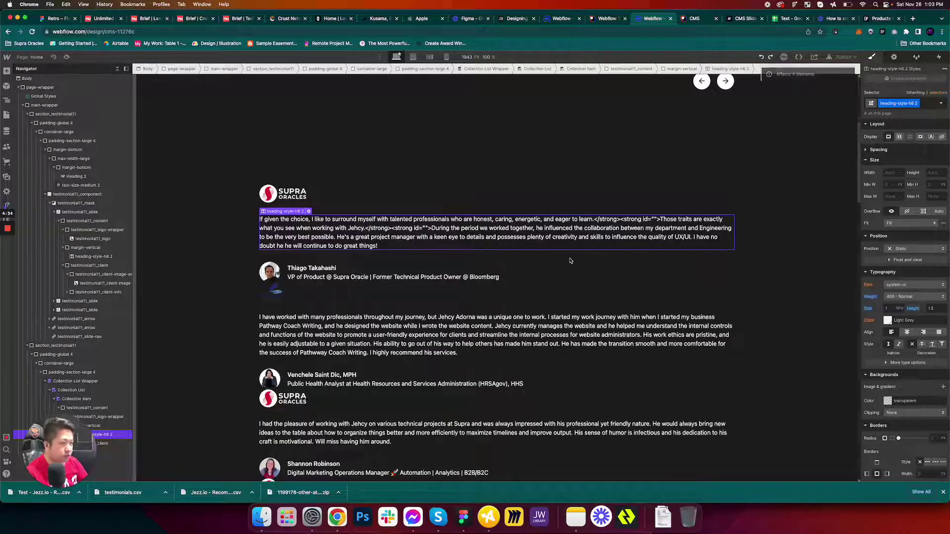
# Replace the class on the first placeholder slide's quote with a new class named textStyle.
pyautogui.scroll(5, 570, 261)
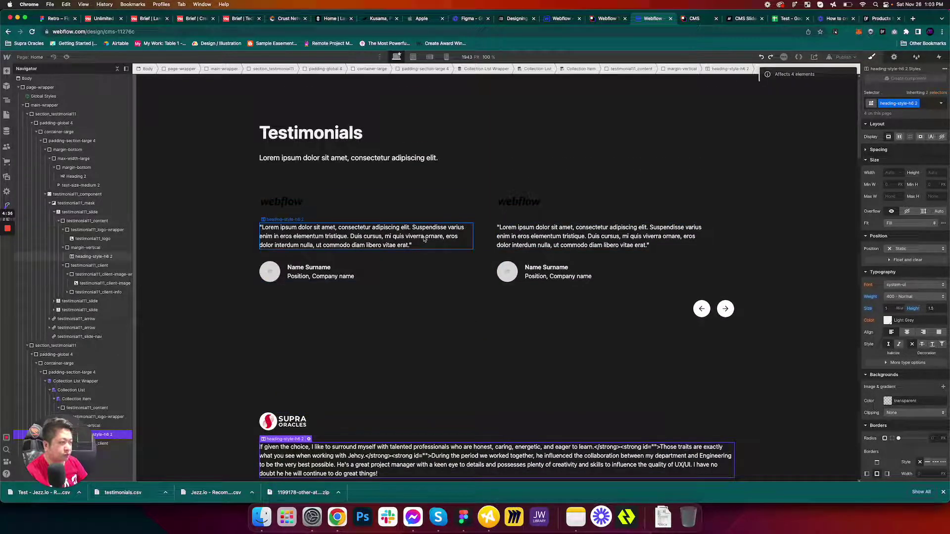
pyautogui.click(378, 235)
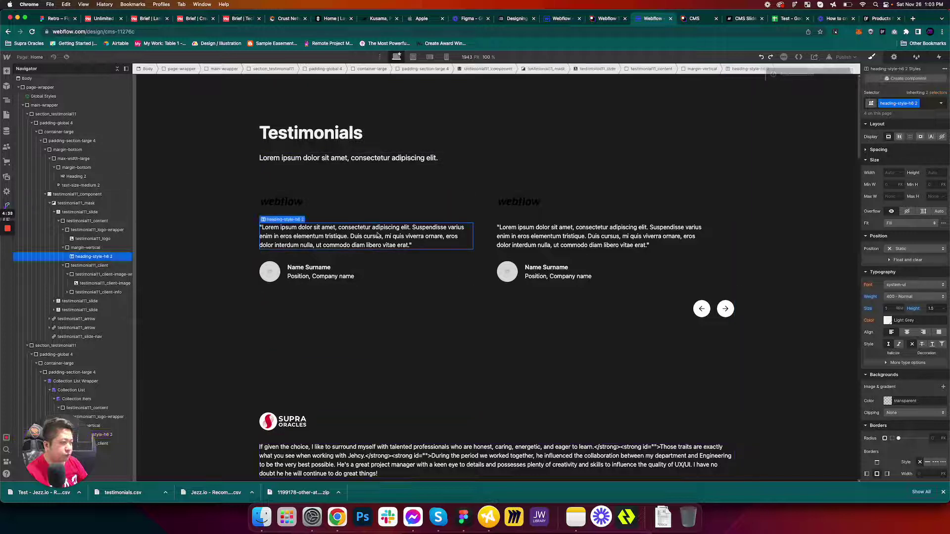
pyautogui.click(926, 105)
pyautogui.press('BackSpace')
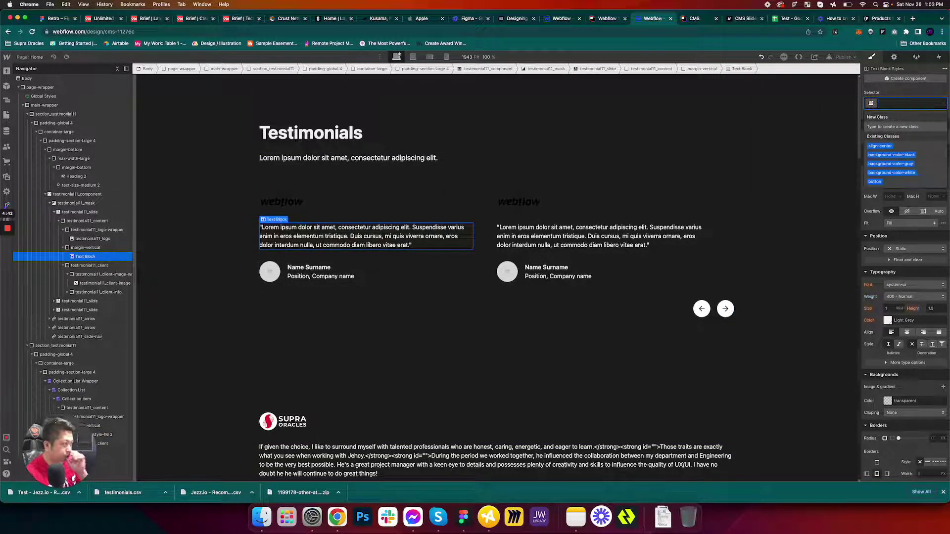
pyautogui.write('text')
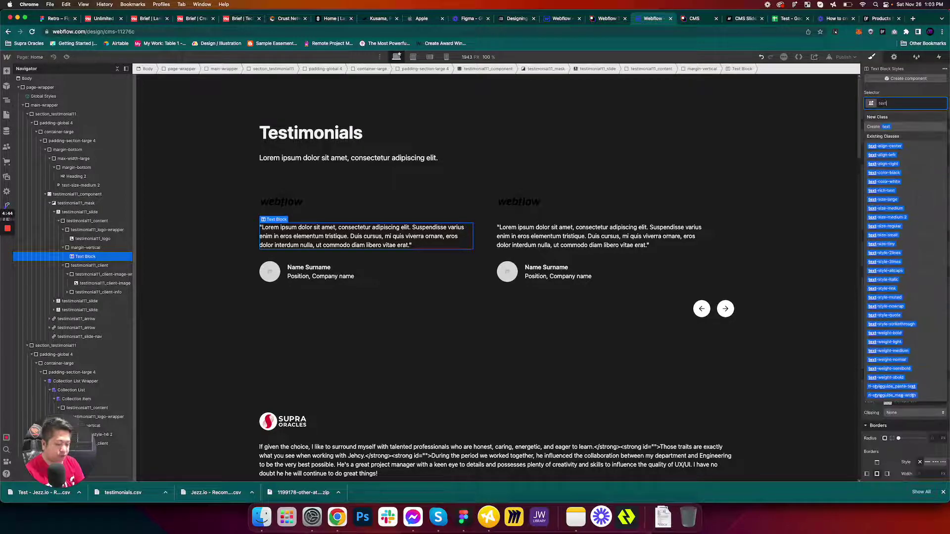
pyautogui.write('Style')
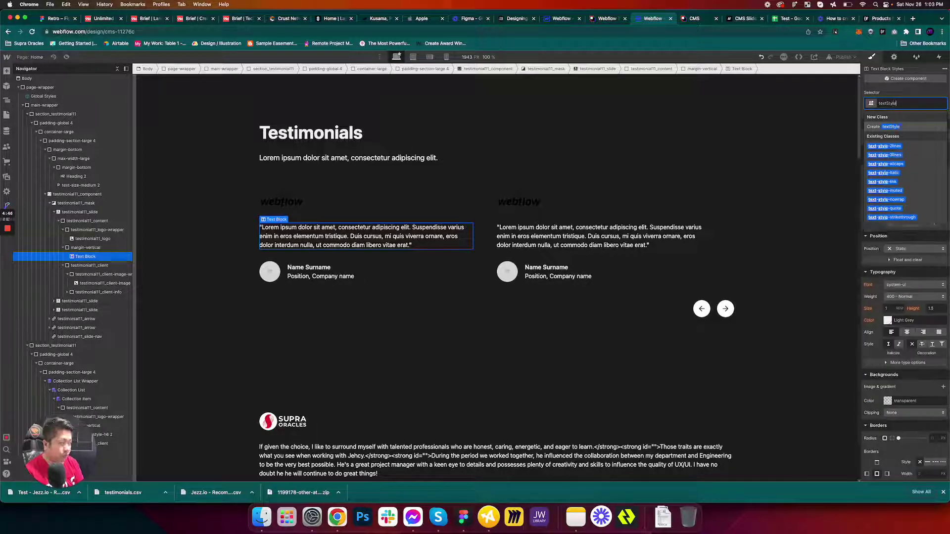
pyautogui.press('Return')
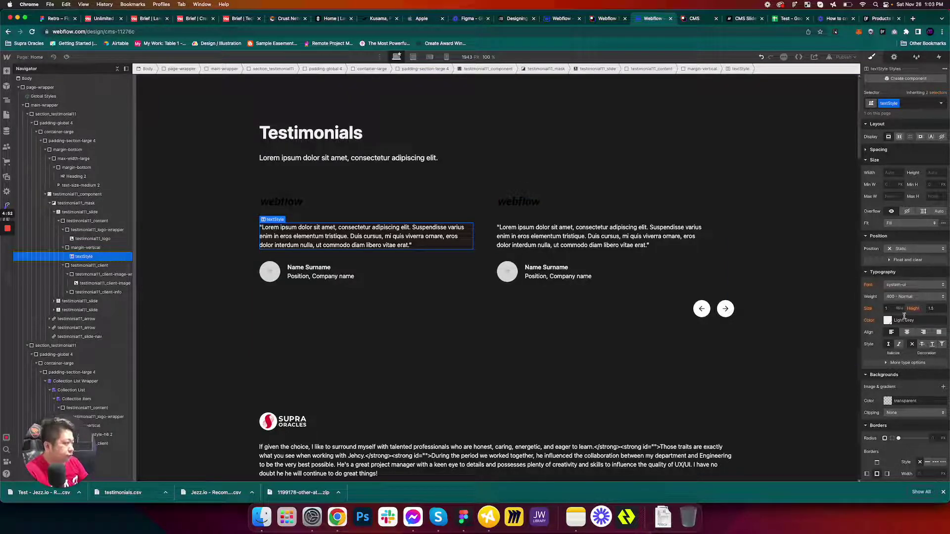
# Set the textStyle font size to 2 rem and compare the first slide's quote with the collection text below.
pyautogui.click(891, 309)
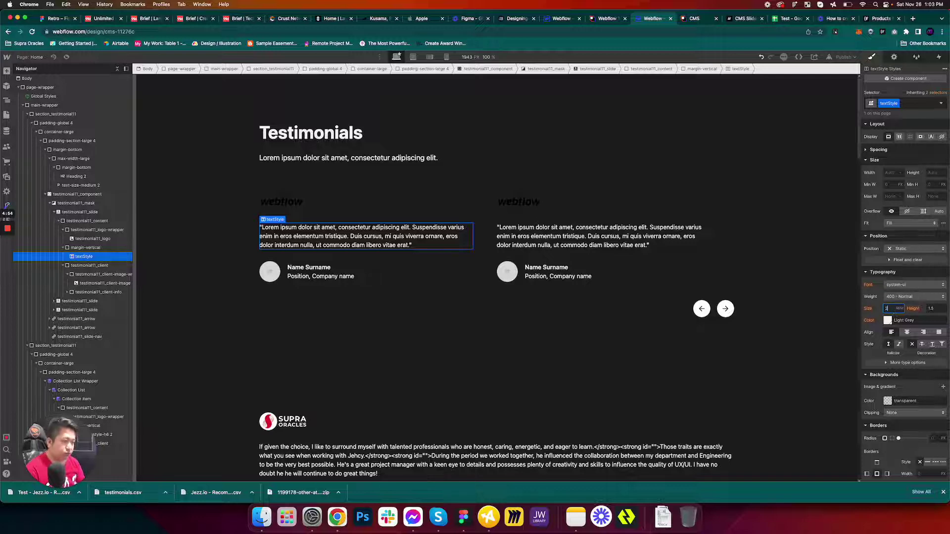
pyautogui.press('Return')
pyautogui.scroll(-2, 380, 403)
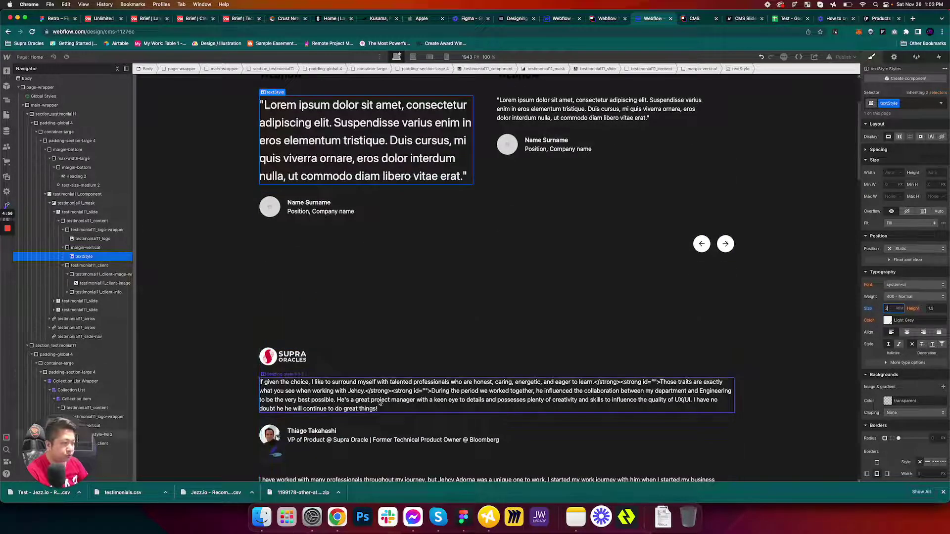
pyautogui.scroll(2, 536, 170)
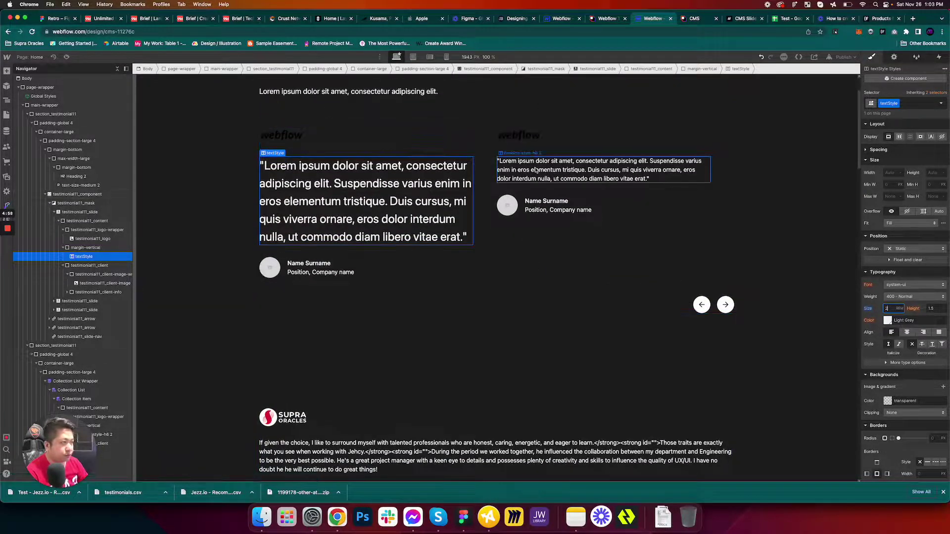
# Remove the heading-style-h6 2 class from the second placeholder slide's quote.
pyautogui.click(536, 170)
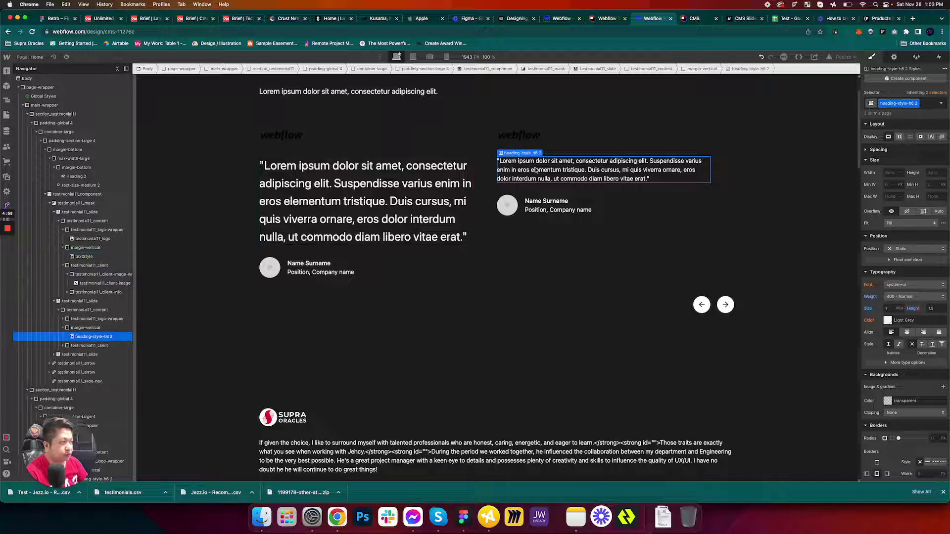
pyautogui.click(928, 107)
pyautogui.press('BackSpace')
pyautogui.write('test')
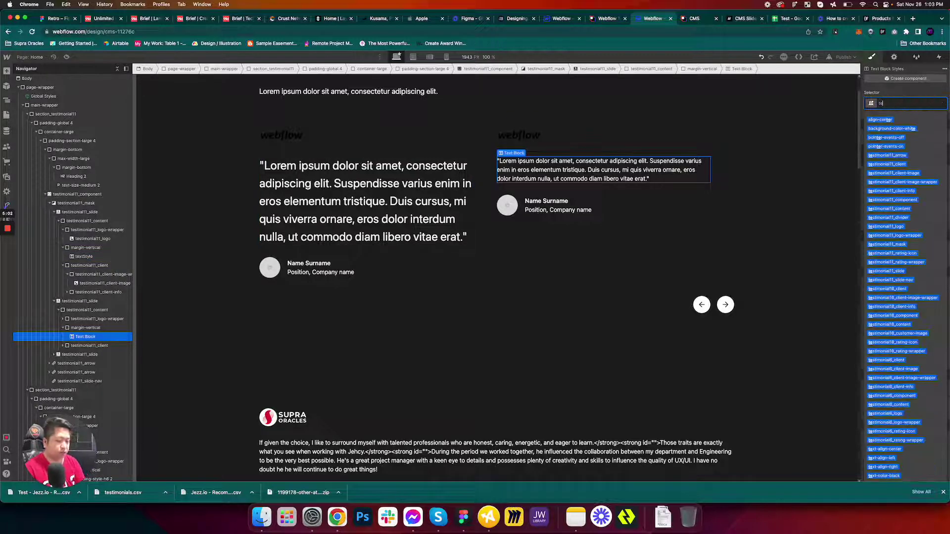
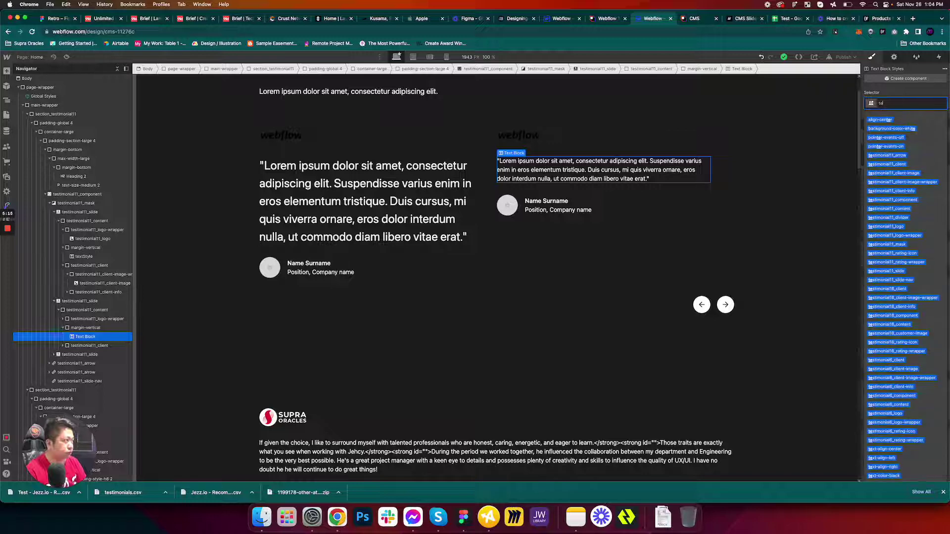
pyautogui.press('Escape')
# Check the class name on the first slide's quote and apply the existing textStyle class to the second slide's quote.
pyautogui.click(369, 197)
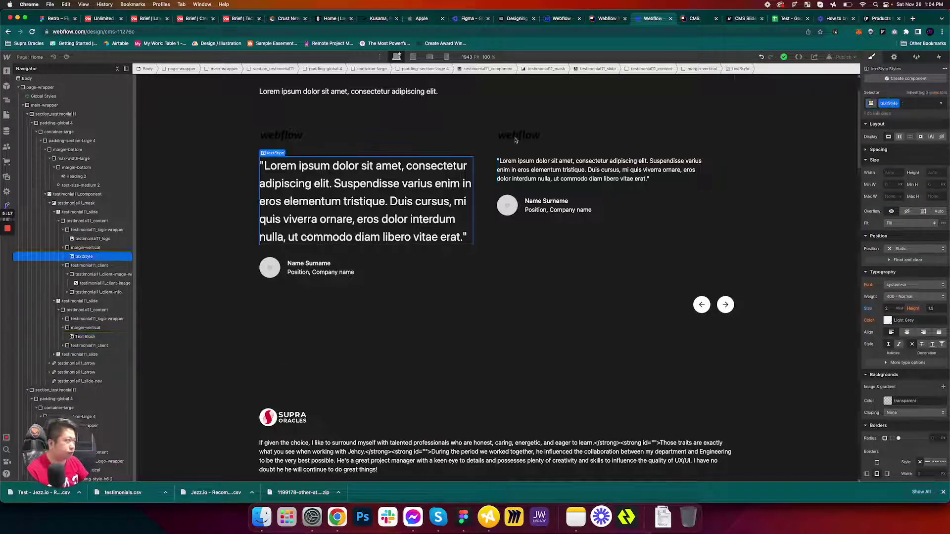
pyautogui.click(900, 107)
pyautogui.click(901, 114)
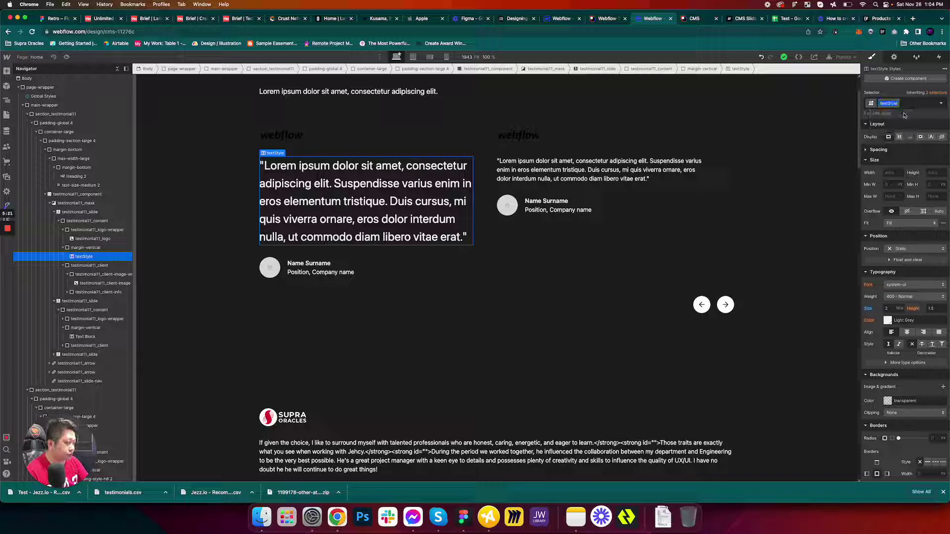
pyautogui.click(555, 170)
pyautogui.click(894, 104)
pyautogui.write('textStyle')
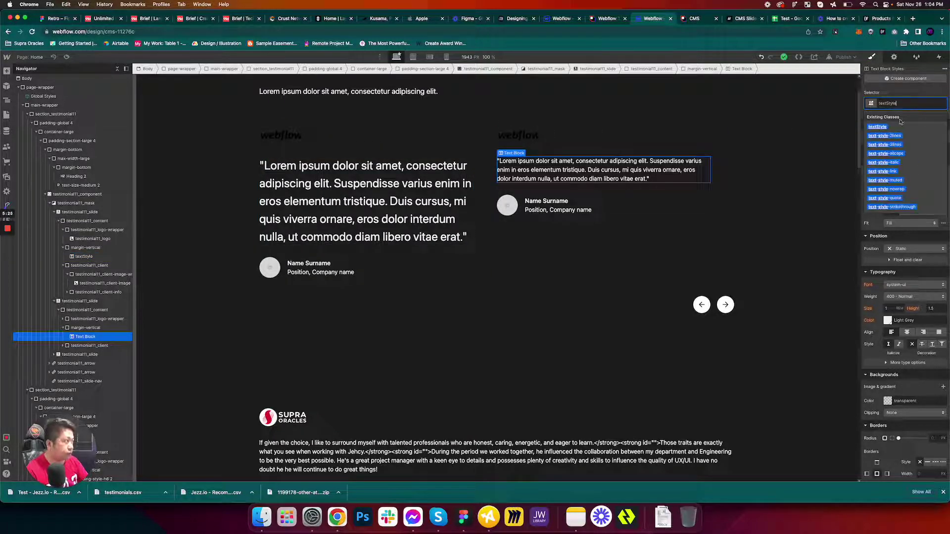
pyautogui.press('Return')
pyautogui.click(464, 332)
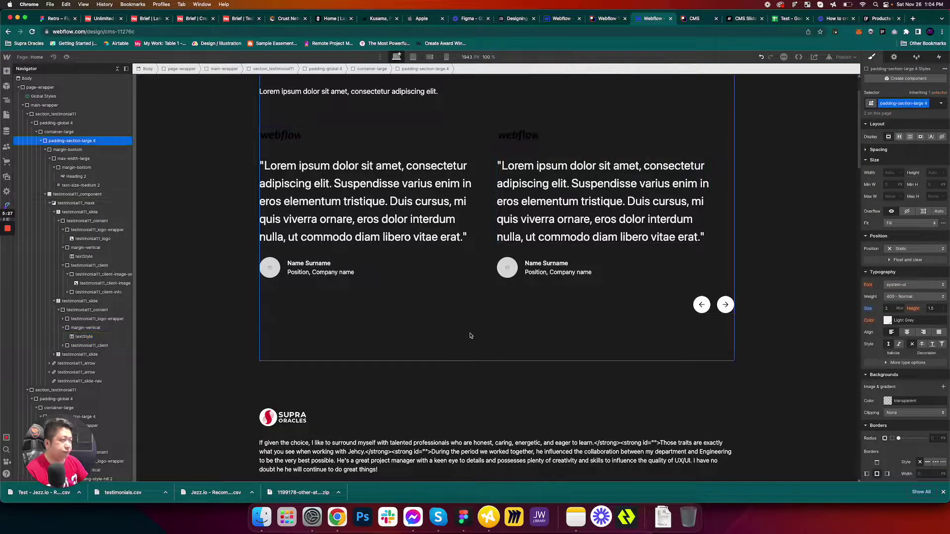
# Republish the site to cms-11276c.webflow.io and reload the live Testimonials page.
pyautogui.click(843, 57)
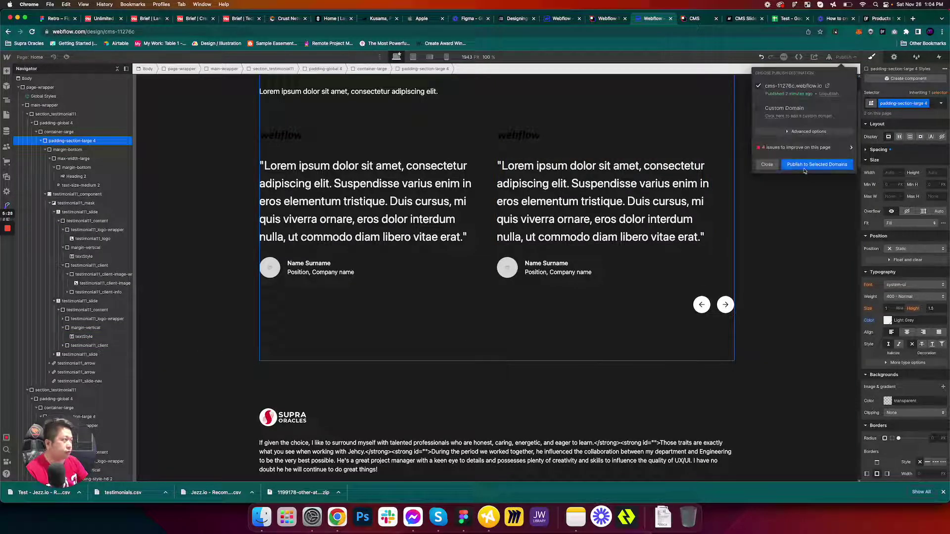
pyautogui.click(806, 165)
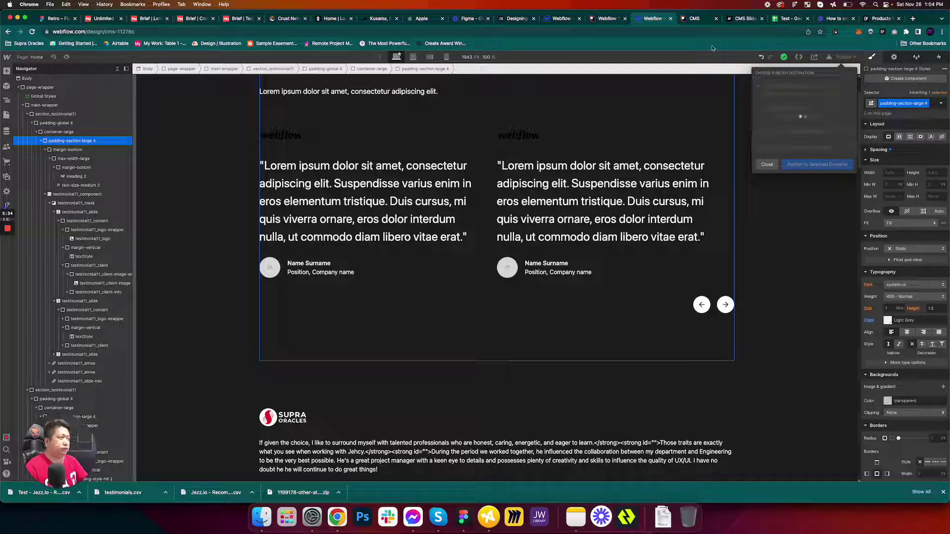
pyautogui.click(704, 20)
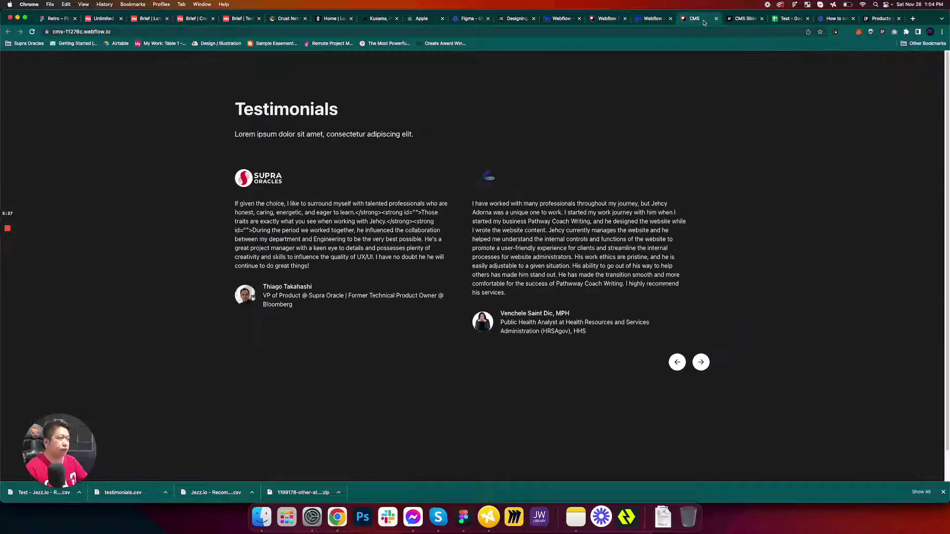
pyautogui.press('super+r')
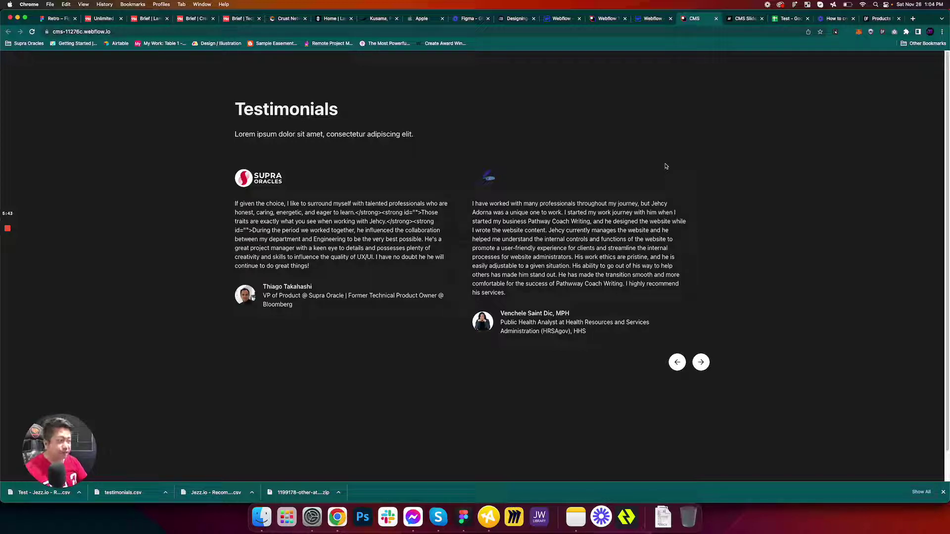
# Return to the Webflow Designer and delete the third and second placeholder slides from the testimonial slider, keeping only the first.
pyautogui.click(648, 20)
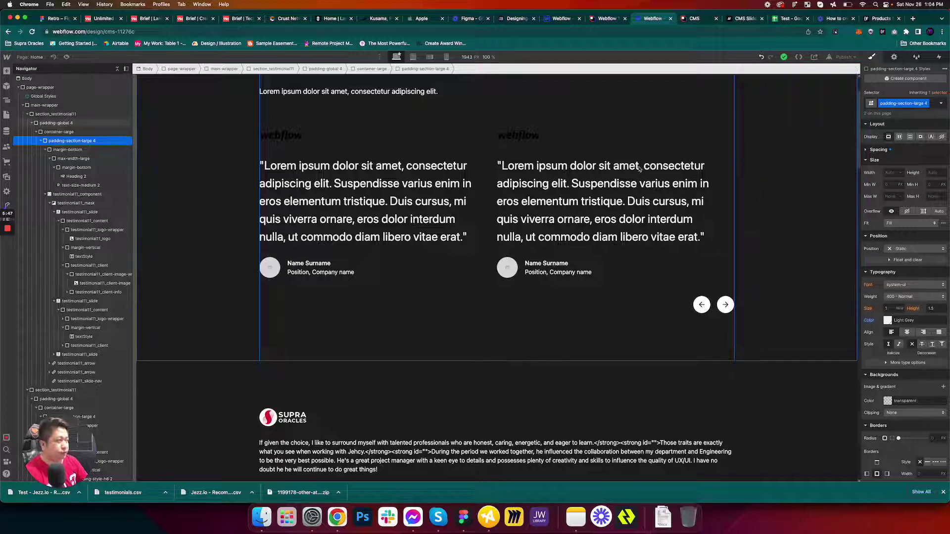
pyautogui.click(85, 256)
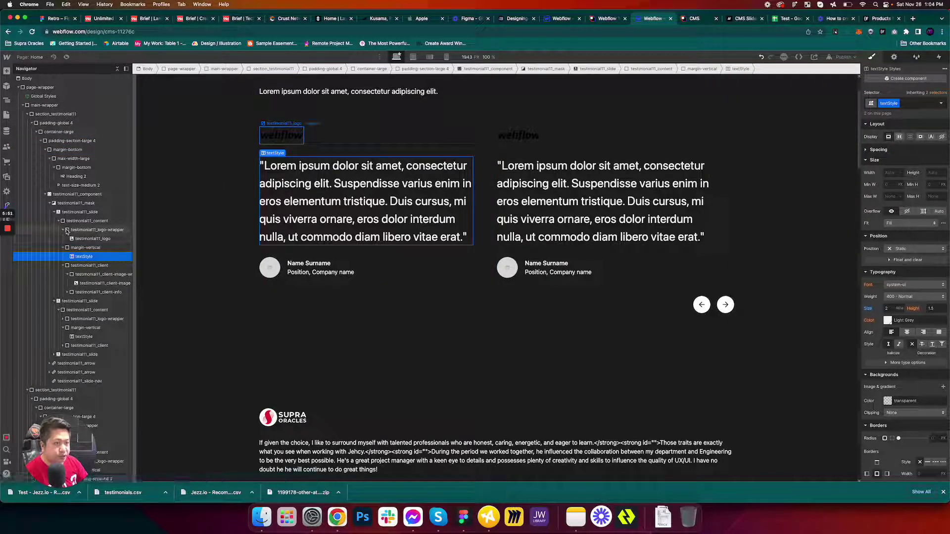
pyautogui.click(65, 222)
pyautogui.click(55, 212)
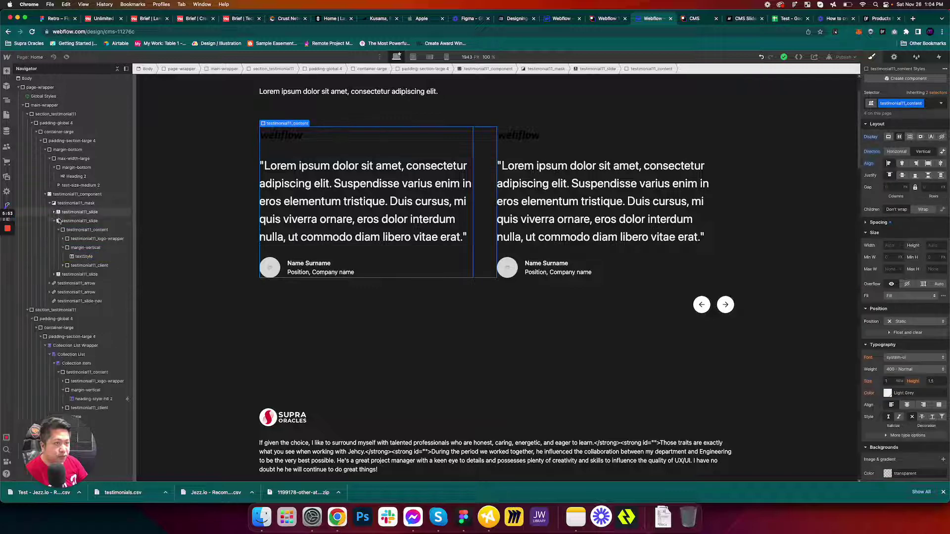
pyautogui.click(54, 220)
pyautogui.click(72, 230)
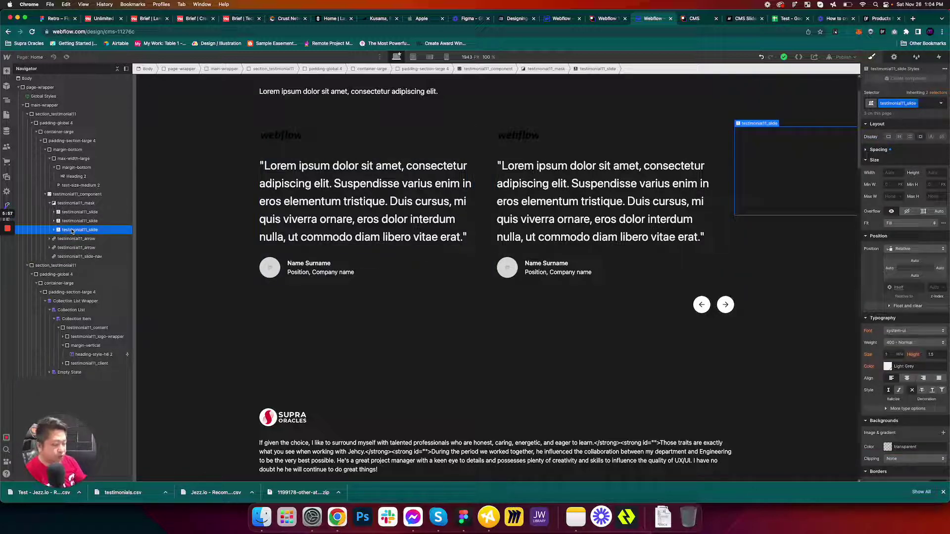
pyautogui.press('Delete')
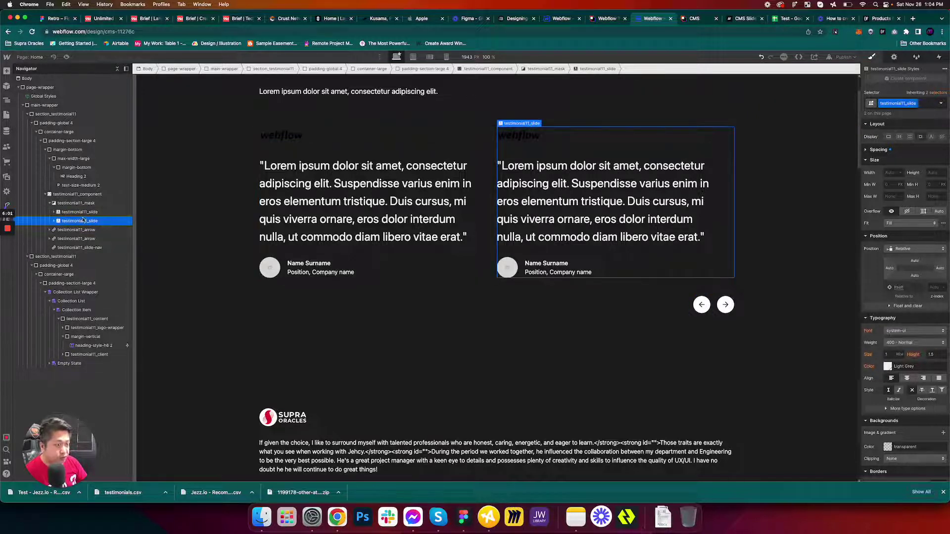
pyautogui.press('Delete')
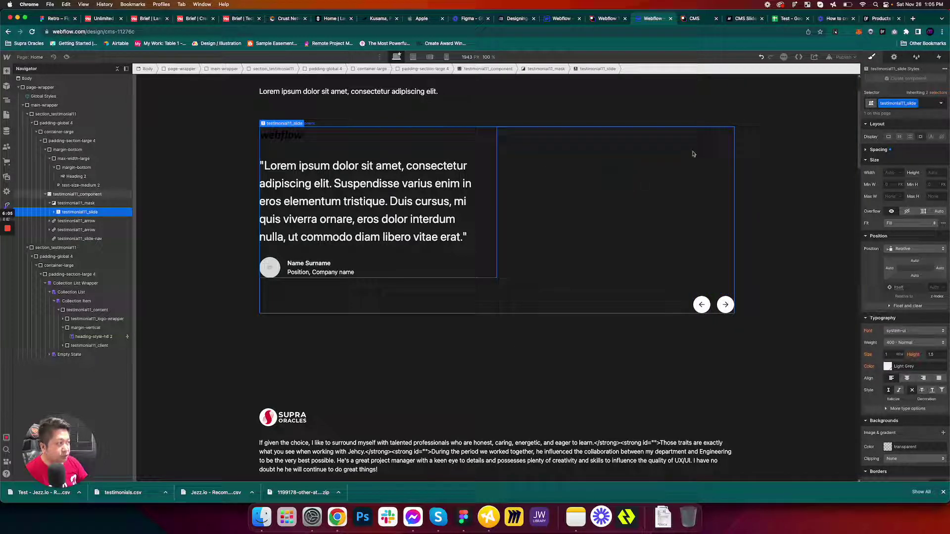
# Publish the single-placeholder version to cms-11276c.webflow.io and reload the live Testimonials page.
pyautogui.click(842, 57)
pyautogui.click(799, 165)
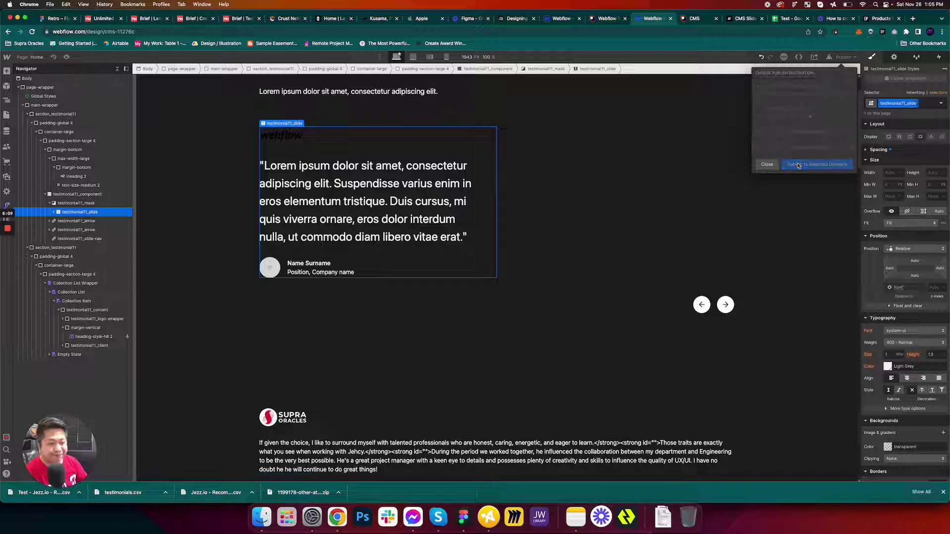
pyautogui.click(694, 19)
pyautogui.press('super+r')
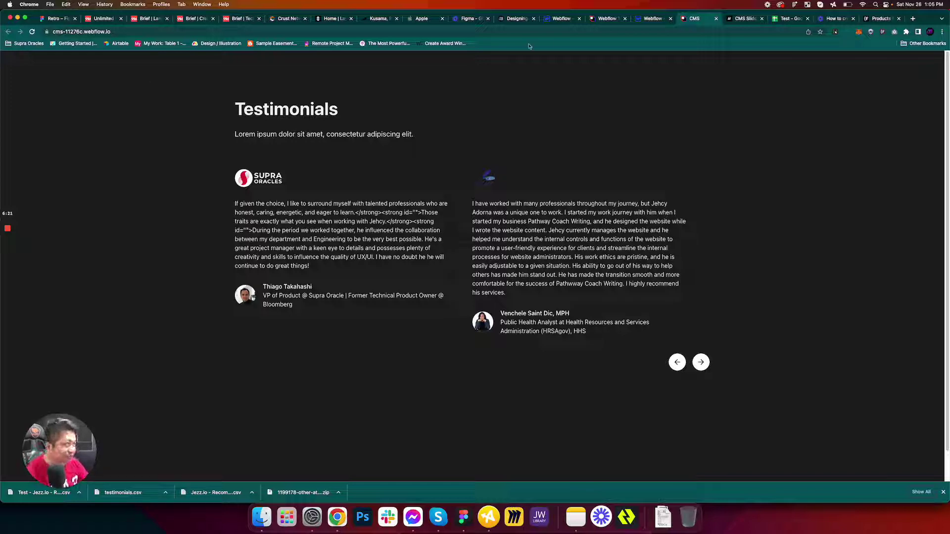
# Back in the Designer, delete the testimonial11_content block from the remaining placeholder slide and select the emptied testimonial11_slide.
pyautogui.click(665, 20)
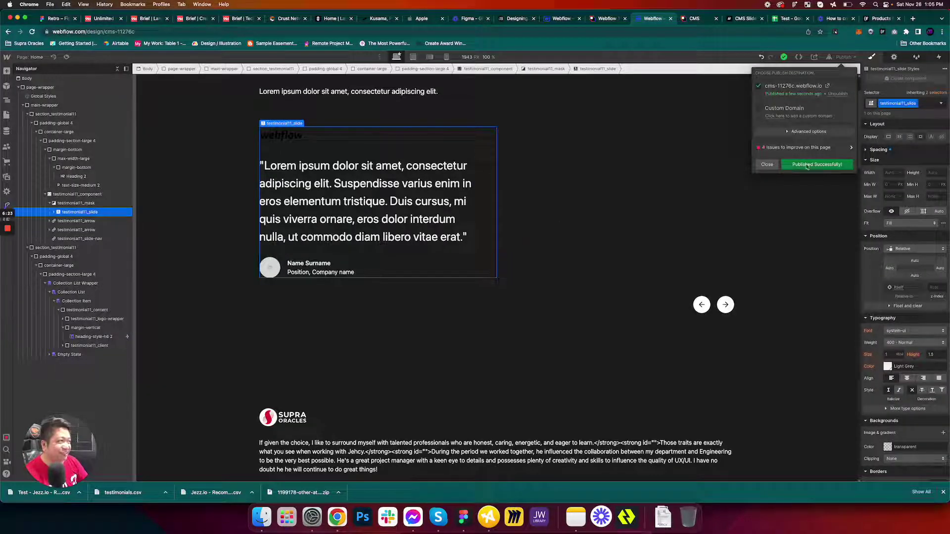
pyautogui.click(767, 165)
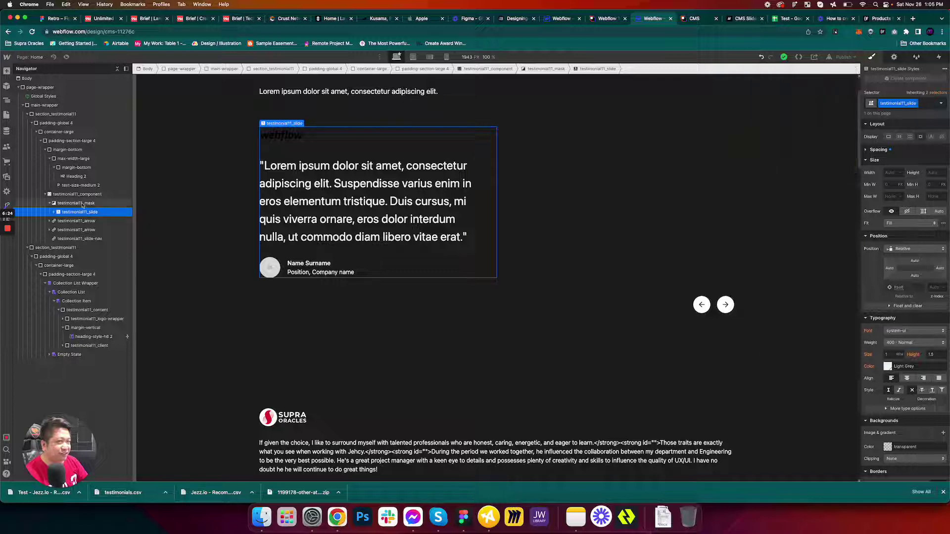
pyautogui.click(53, 212)
pyautogui.click(62, 222)
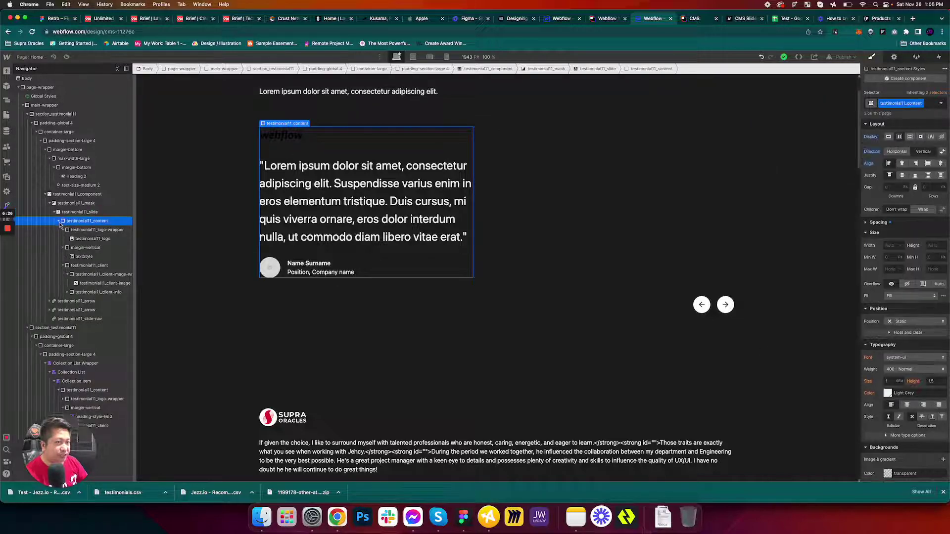
pyautogui.click(59, 221)
pyautogui.press('Delete')
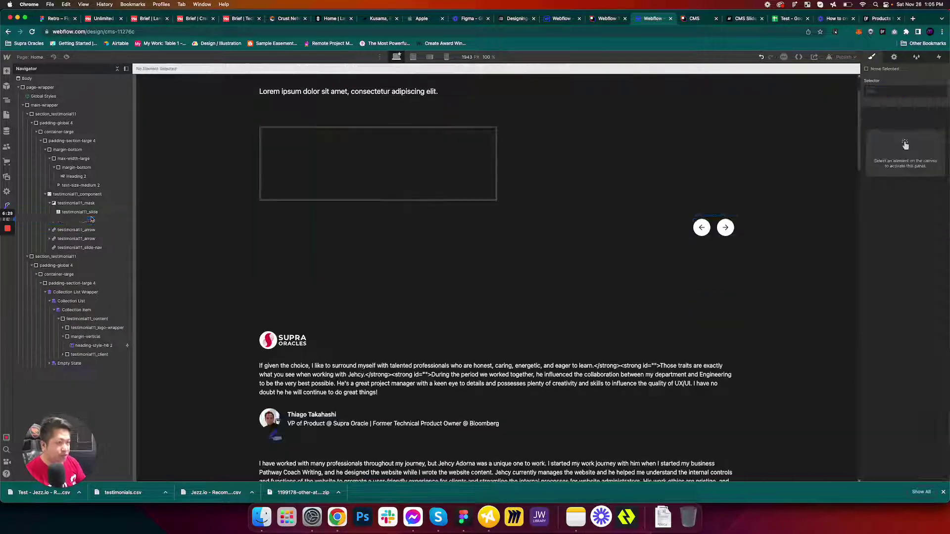
pyautogui.click(89, 215)
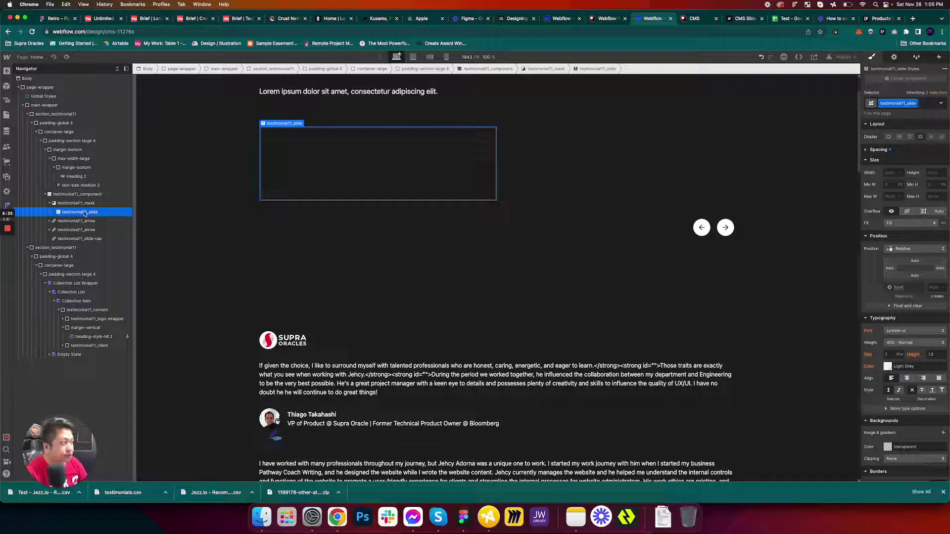
# Publish the empty-slide version to cms-11276c.webflow.io and reload the live Testimonials page.
pyautogui.click(843, 57)
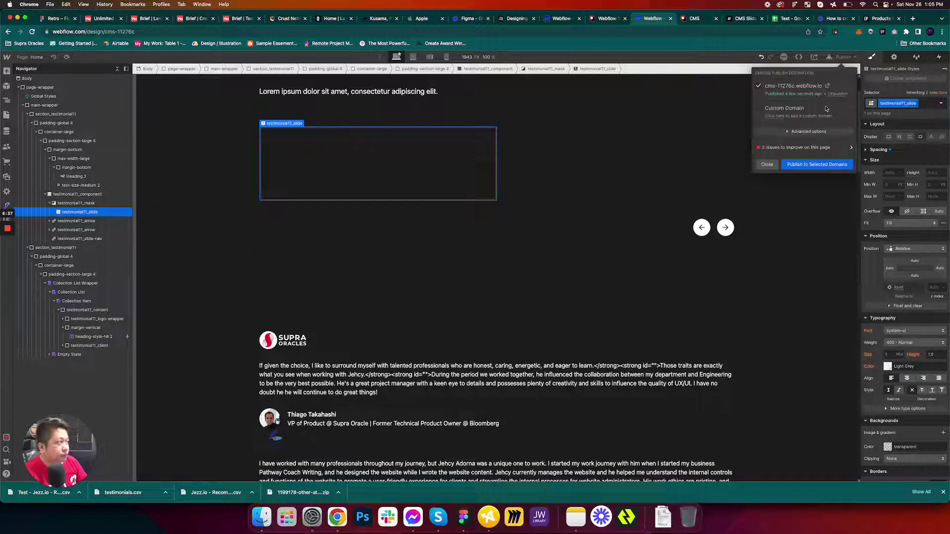
pyautogui.click(817, 164)
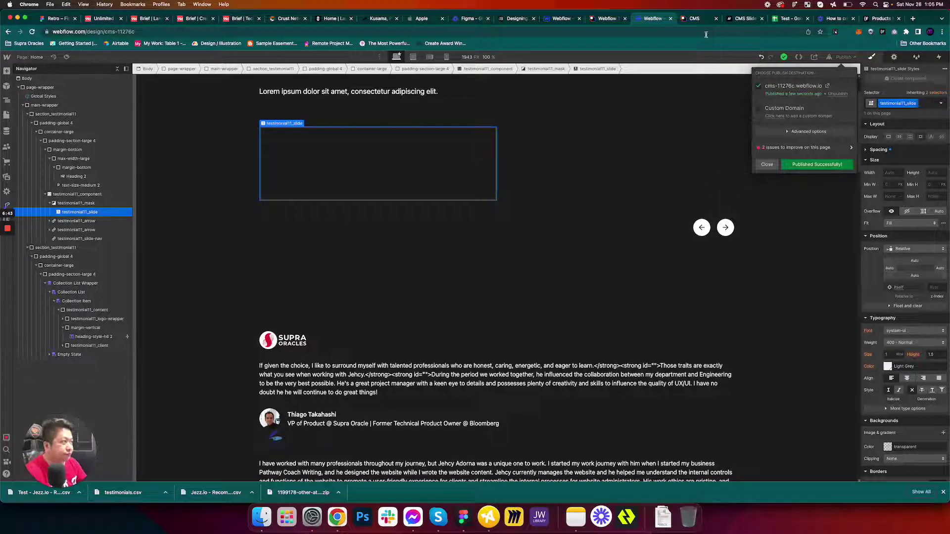
pyautogui.click(695, 19)
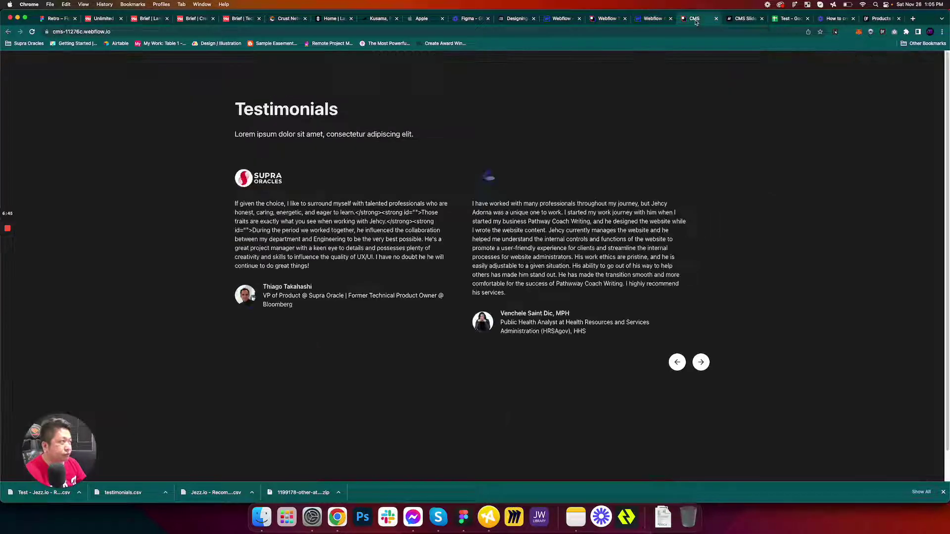
pyautogui.click(33, 33)
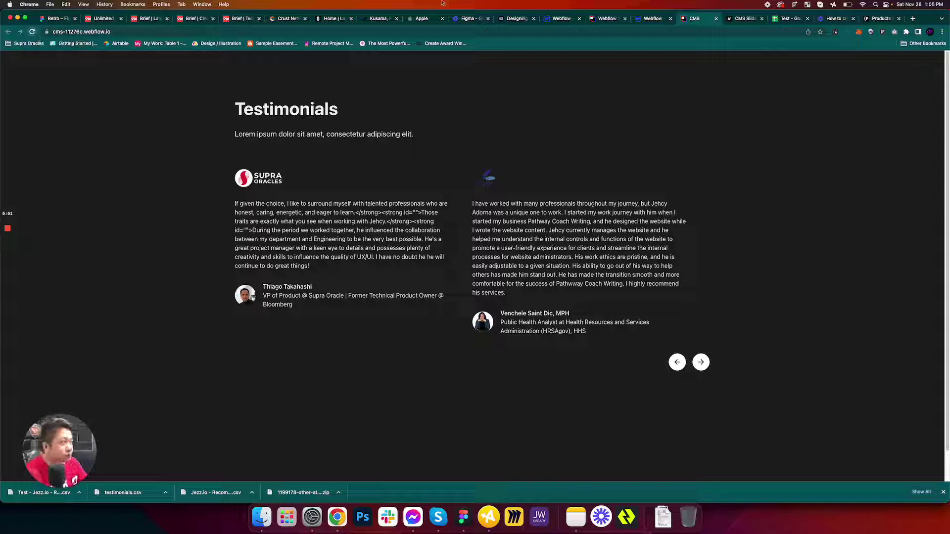
# In the Designer, set the font size of the collection list's heading-style-h6 2 quote text to 1.5 rem.
pyautogui.click(662, 19)
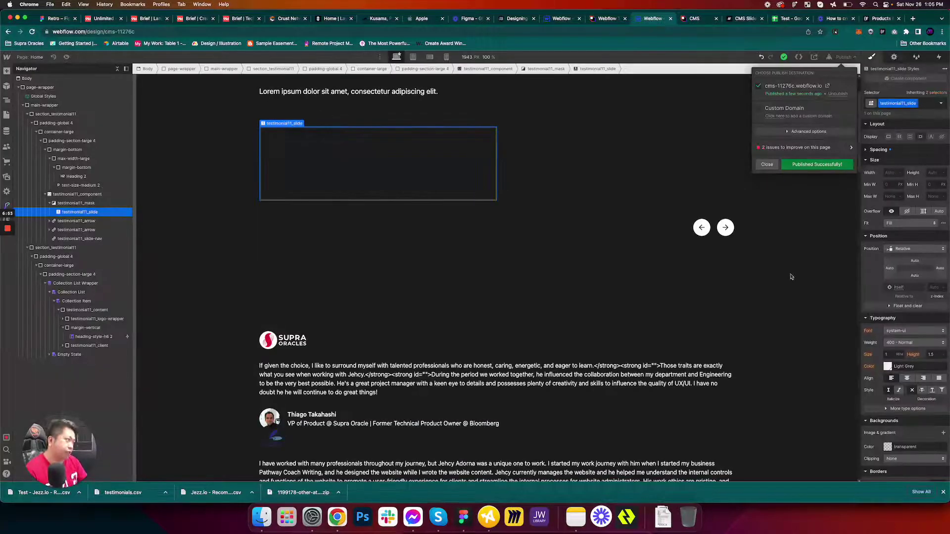
pyautogui.scroll(-5, 382, 225)
pyautogui.scroll(1, 381, 226)
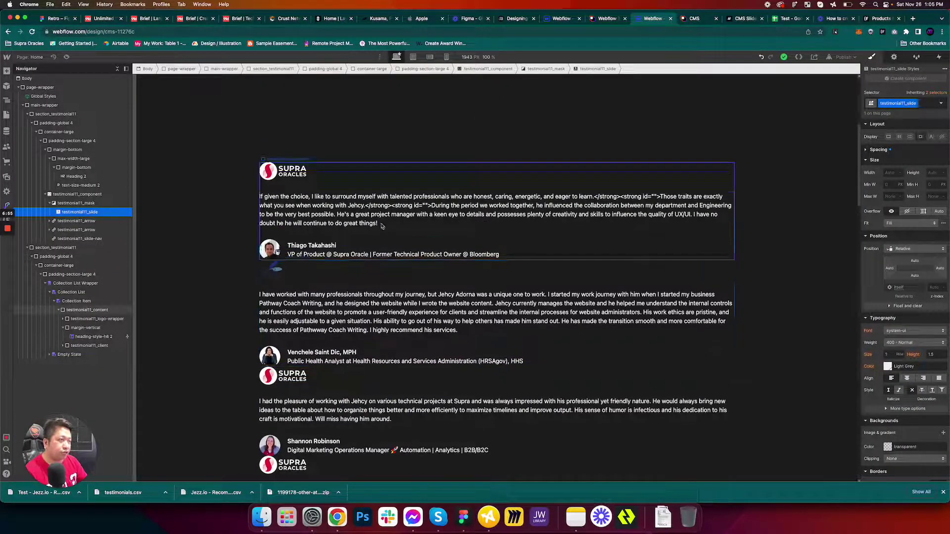
pyautogui.click(425, 218)
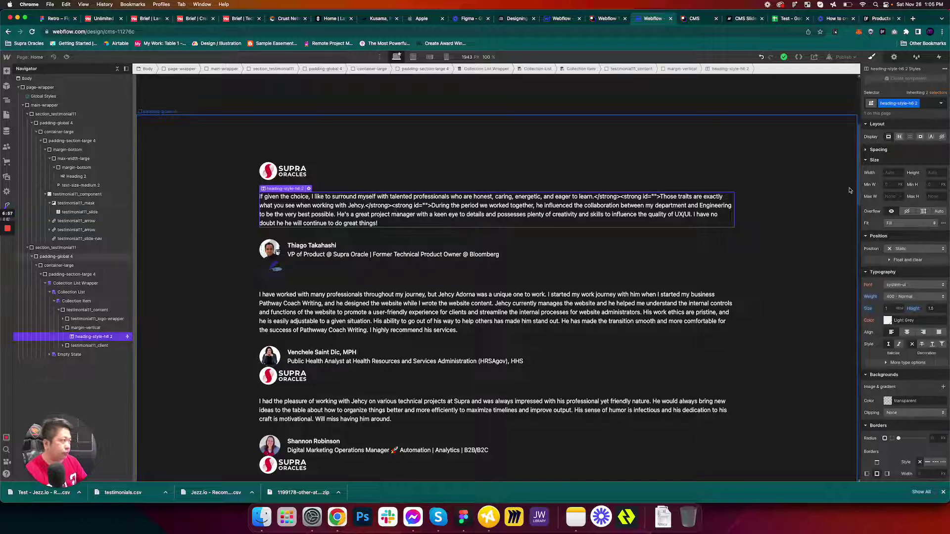
pyautogui.click(891, 308)
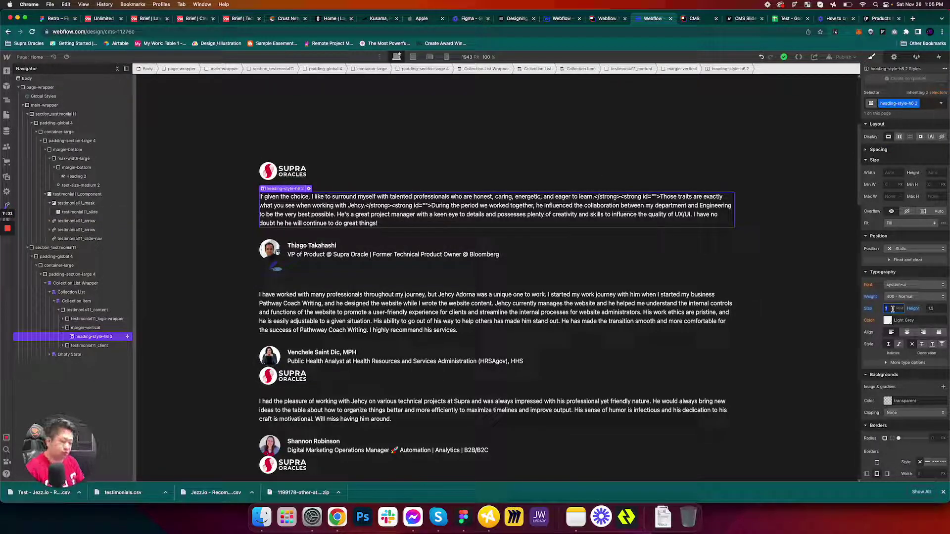
pyautogui.write('1')
pyautogui.write('.2')
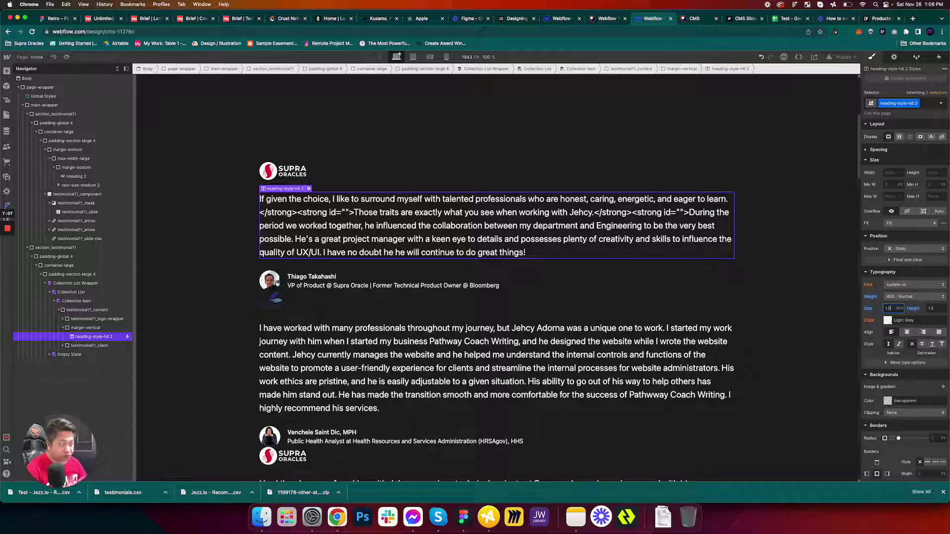
pyautogui.click(798, 254)
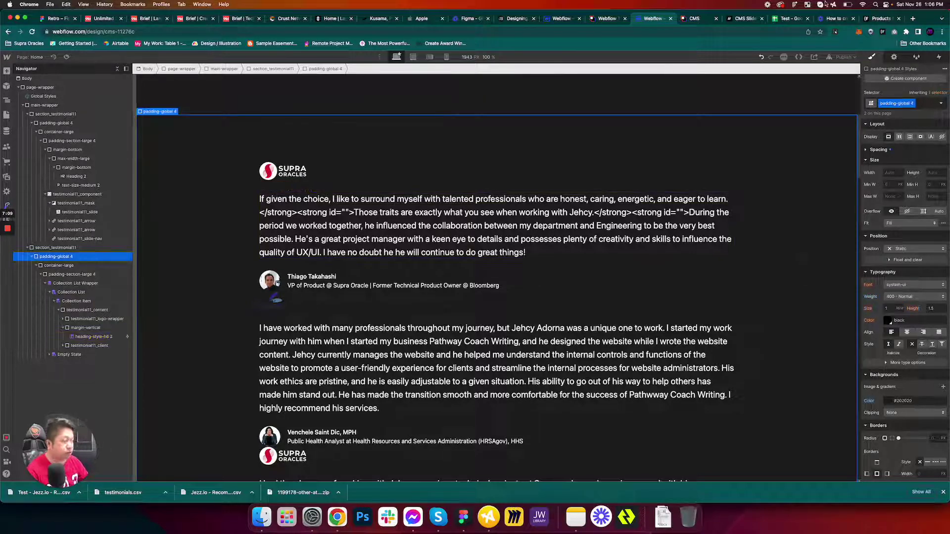
# Publish the resized quote text to cms-11276c.webflow.io and refresh the live Testimonials page.
pyautogui.click(844, 57)
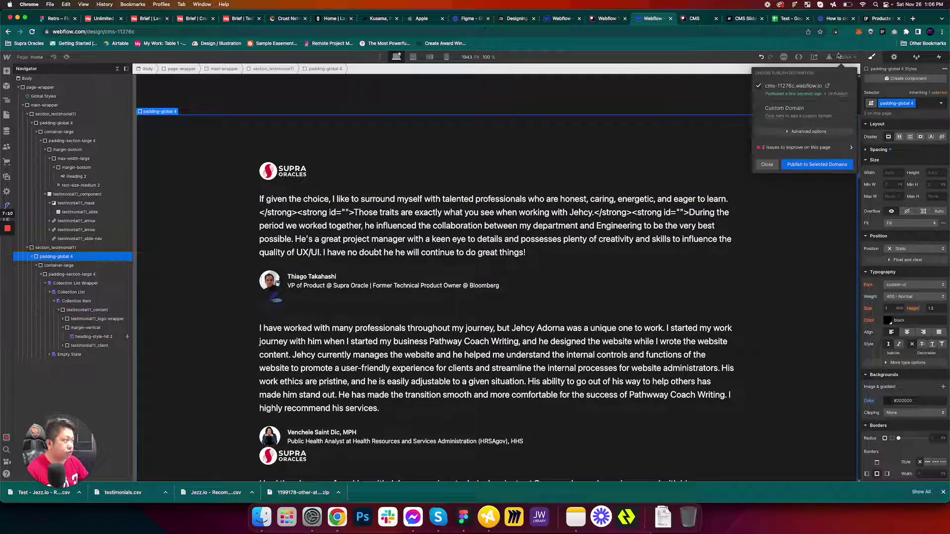
pyautogui.click(819, 165)
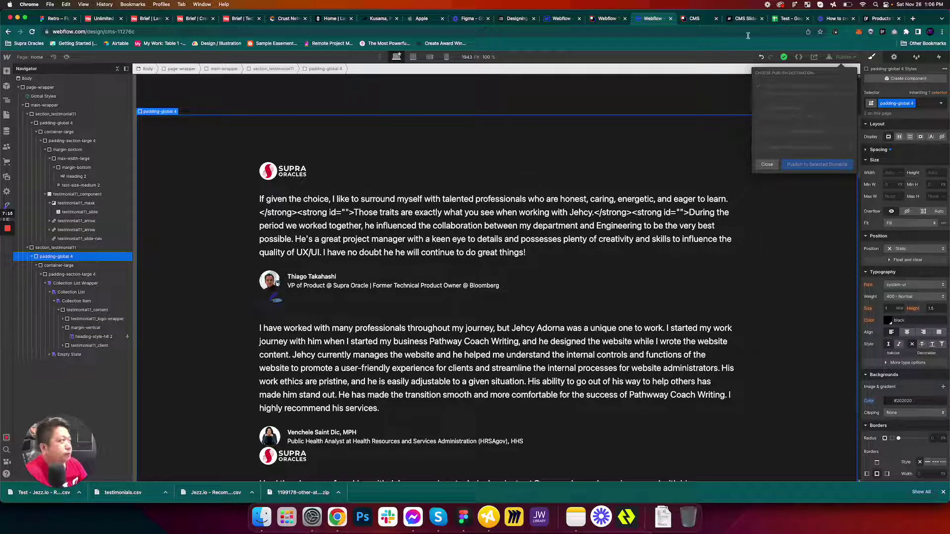
pyautogui.click(694, 23)
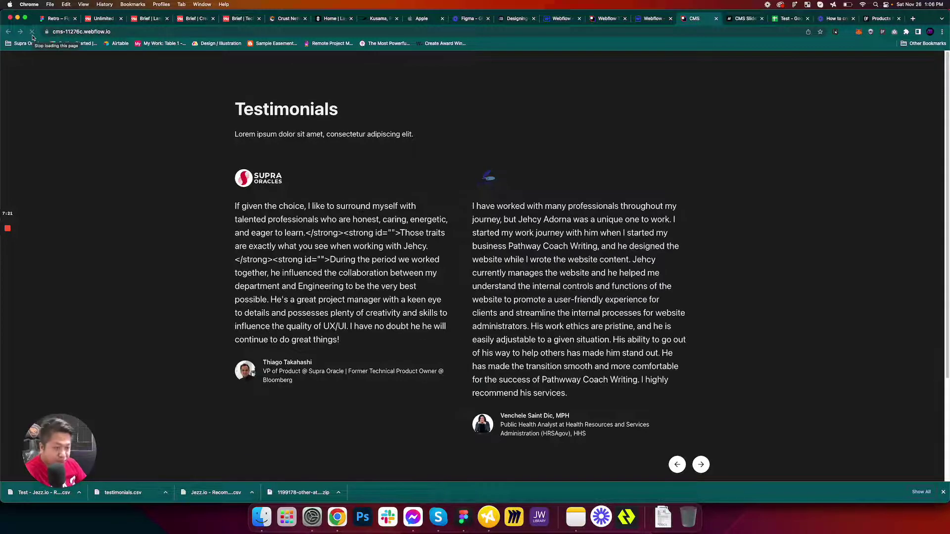
# Advance through the live testimonials slider to check the quote text size on the following slides.
pyautogui.click(703, 465)
pyautogui.click(702, 465)
pyautogui.click(703, 465)
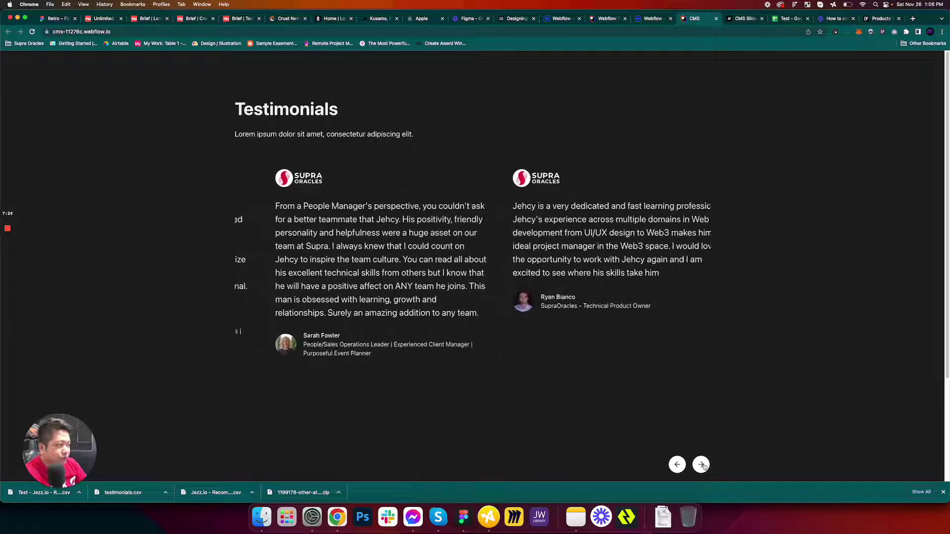
pyautogui.click(702, 464)
pyautogui.click(701, 464)
# Back in the Designer, examine the collection item's testimonial11_content structure and compare it with the empty testimonial11_slide above.
pyautogui.click(652, 20)
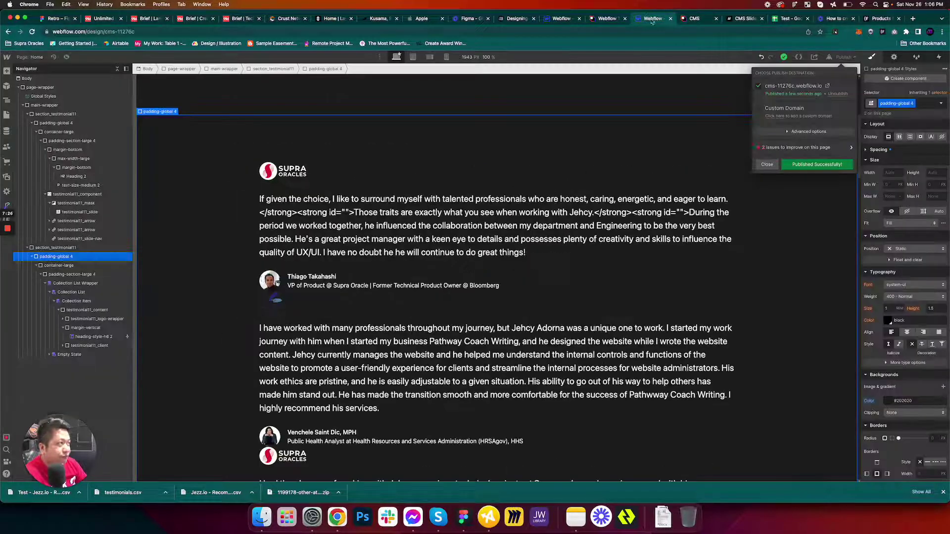
pyautogui.click(292, 240)
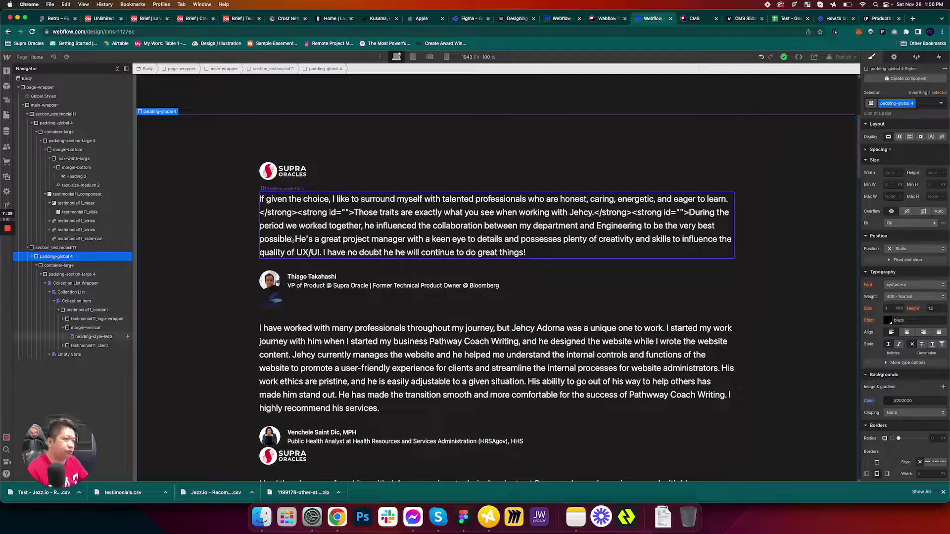
pyautogui.scroll(1, 291, 239)
pyautogui.click(333, 229)
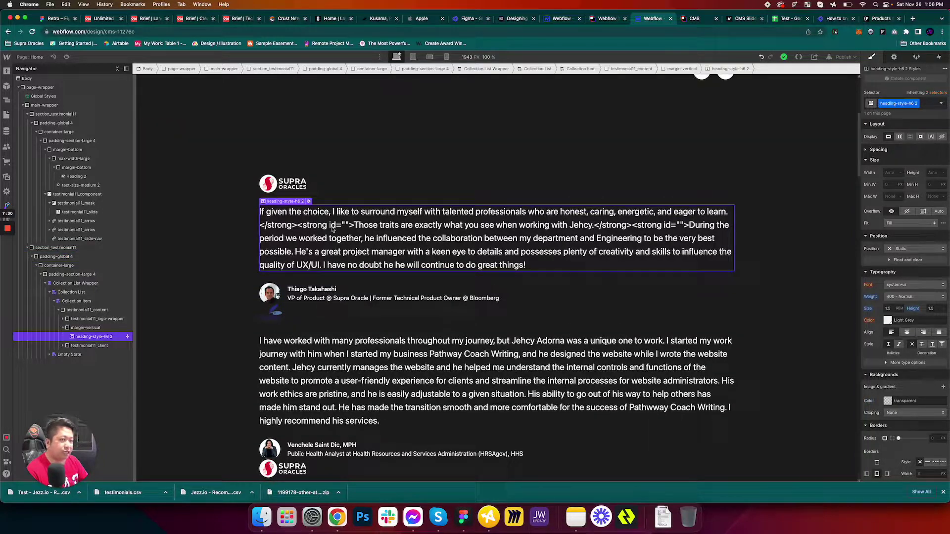
pyautogui.click(92, 312)
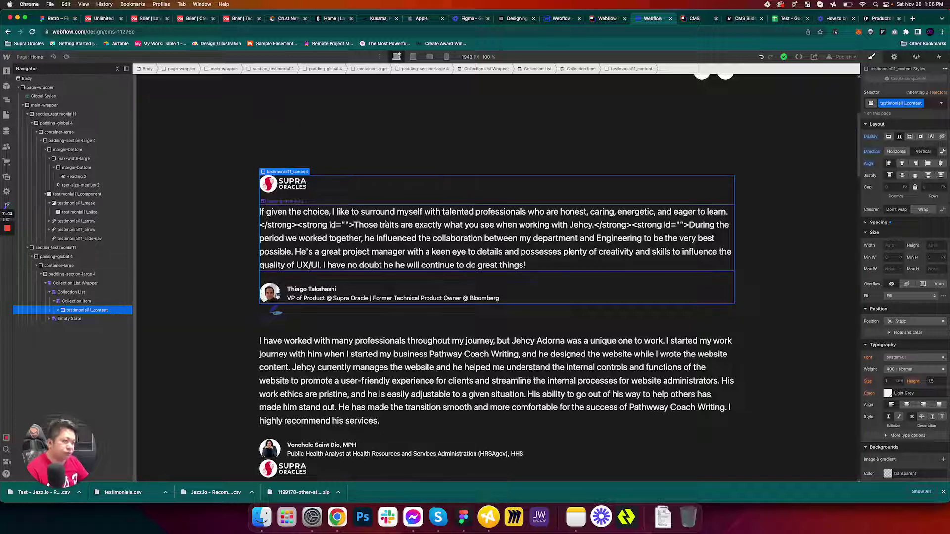
pyautogui.click(58, 311)
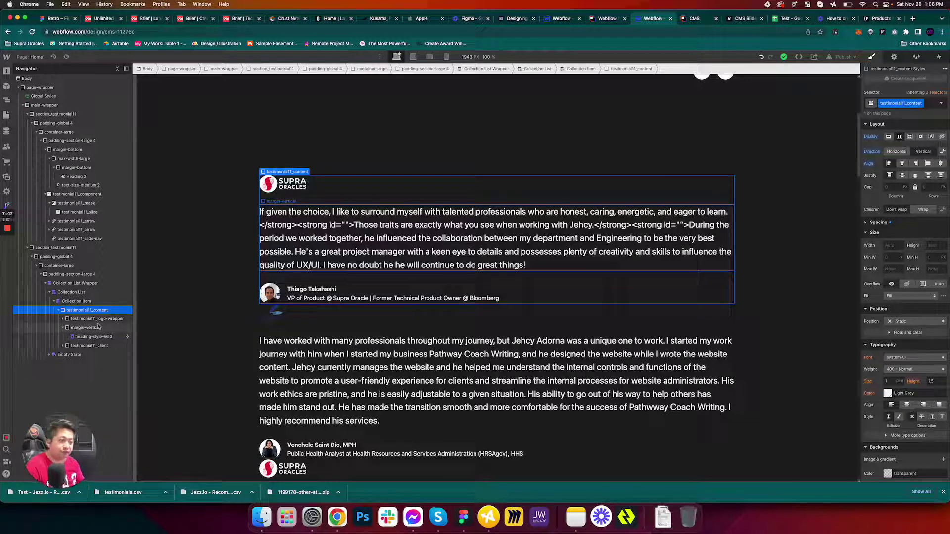
pyautogui.scroll(5, 388, 206)
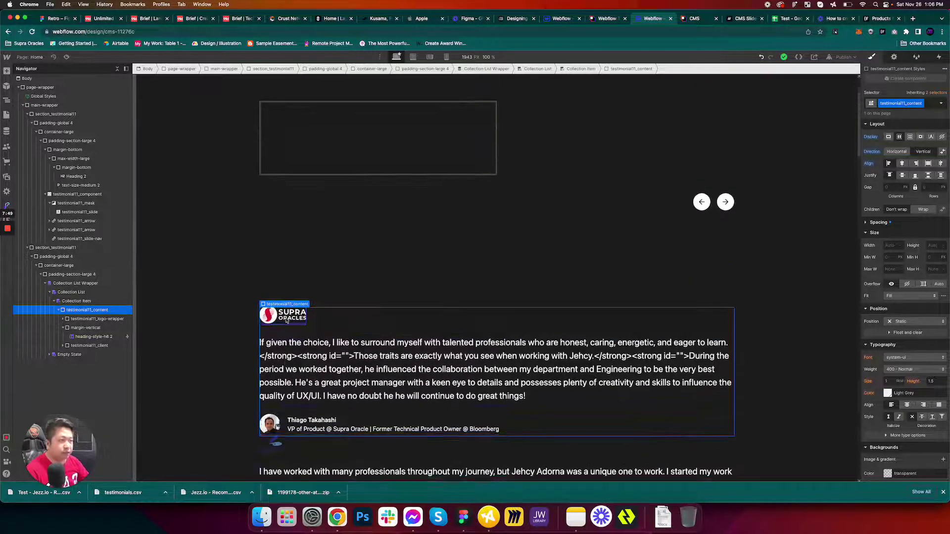
pyautogui.click(416, 209)
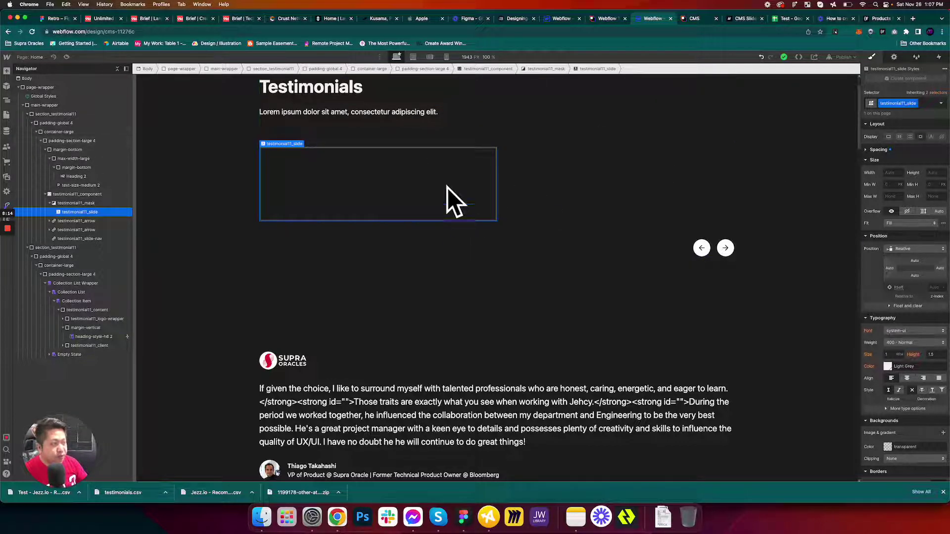
pyautogui.scroll(-3, 505, 363)
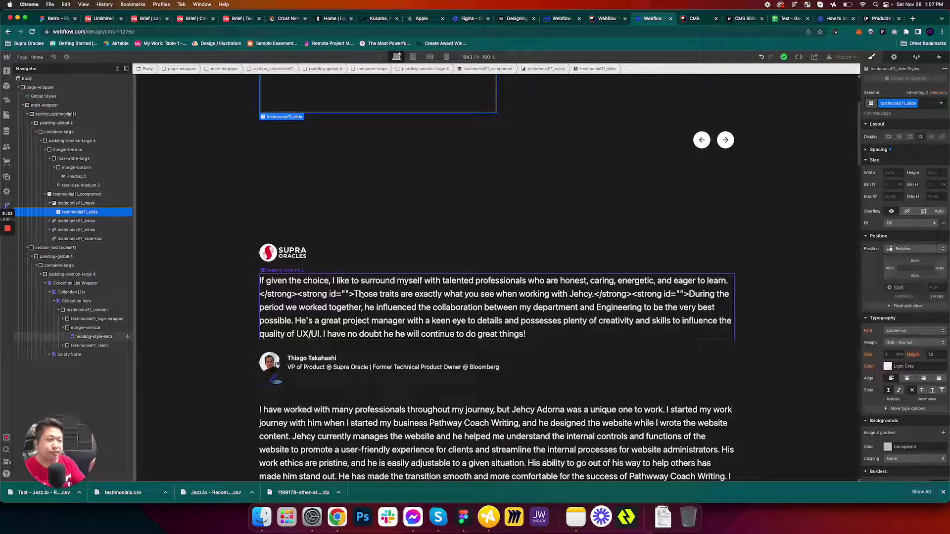
pyautogui.scroll(3, 361, 296)
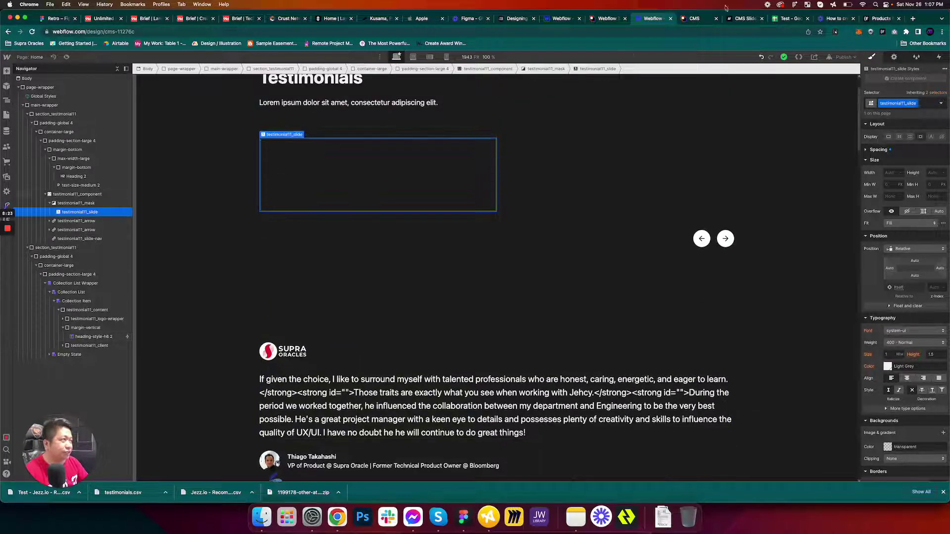
# On the live Testimonials page, advance through the slider again to review the collection-driven slides and the navigation arrows.
pyautogui.click(708, 23)
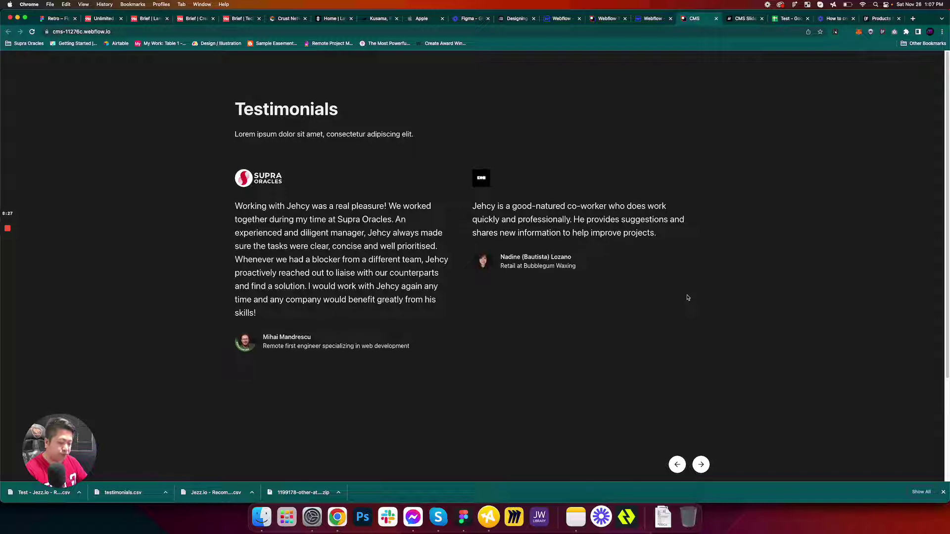
pyautogui.scroll(-3, 698, 346)
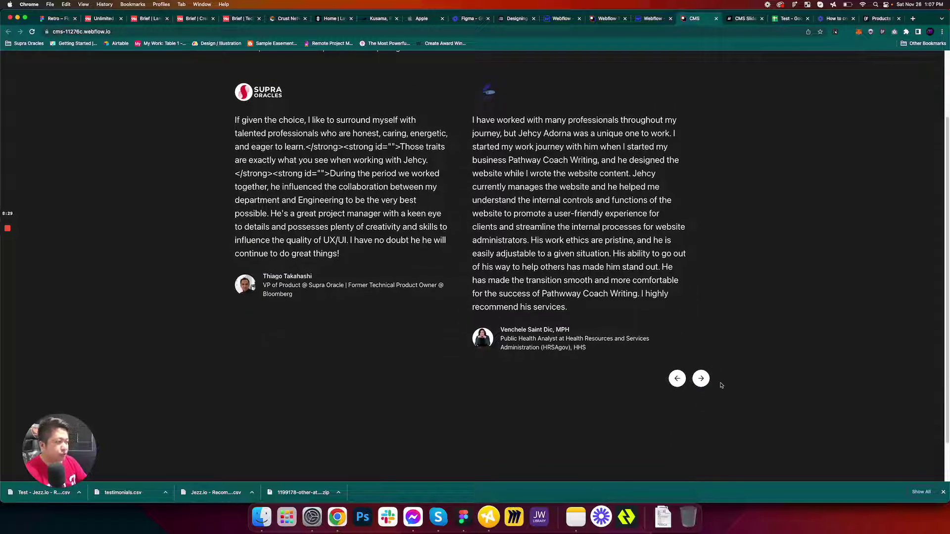
pyautogui.click(707, 378)
pyautogui.click(708, 377)
pyautogui.click(707, 377)
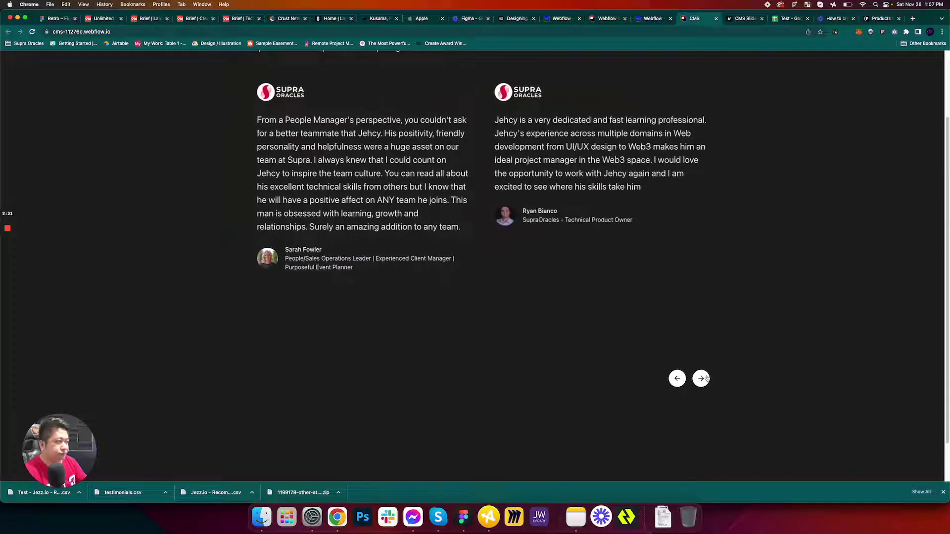
pyautogui.click(708, 378)
pyautogui.scroll(3, 707, 378)
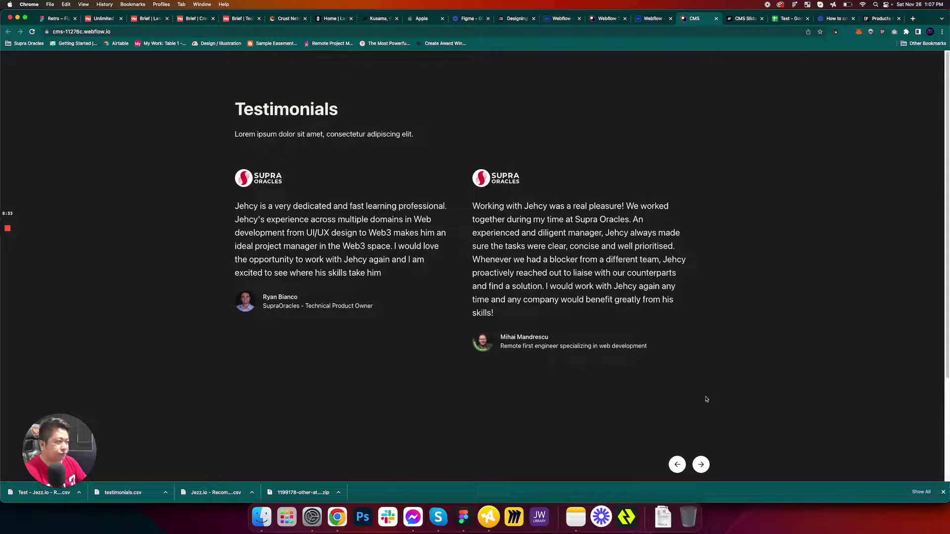